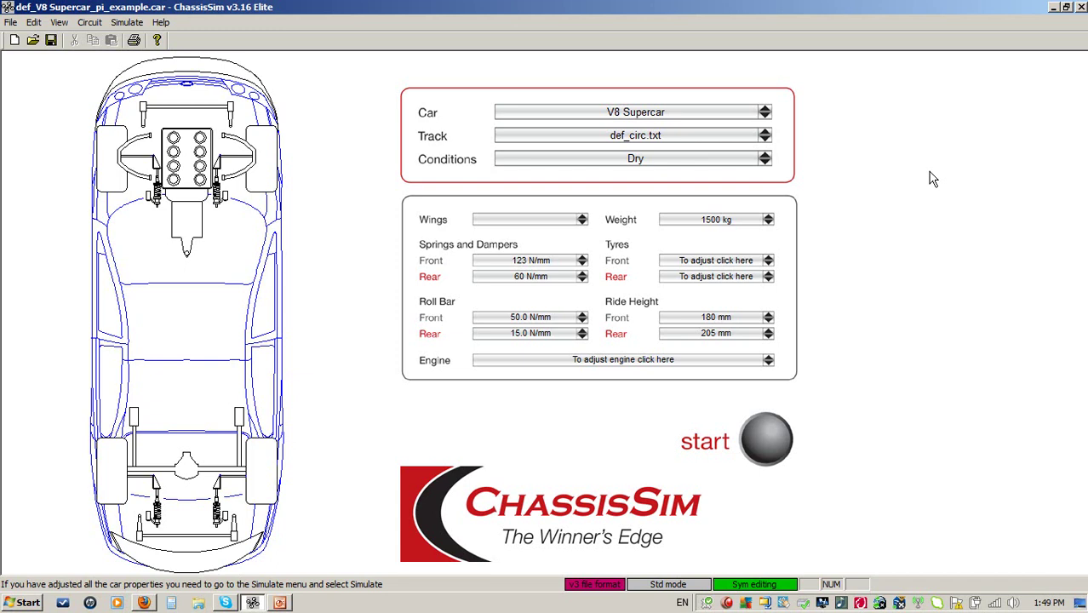
- Open the front tyre's model quick-edit settings and examine the camber/ellipse multipliers and the maximum slip angle properties
left_click(260, 173)
left_click(613, 243)
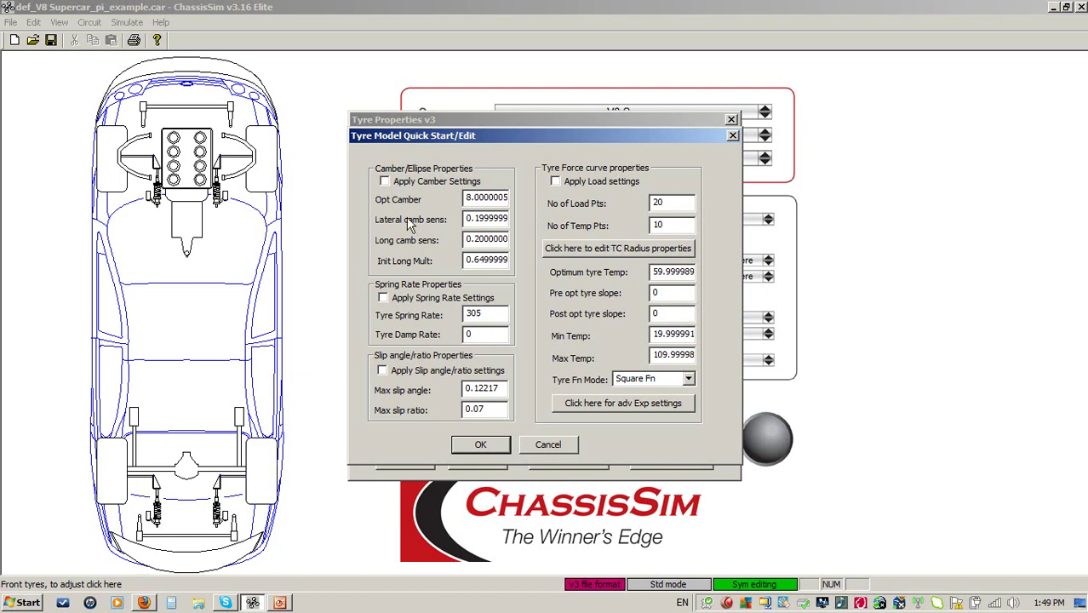
left_click_drag(465, 261, 503, 258)
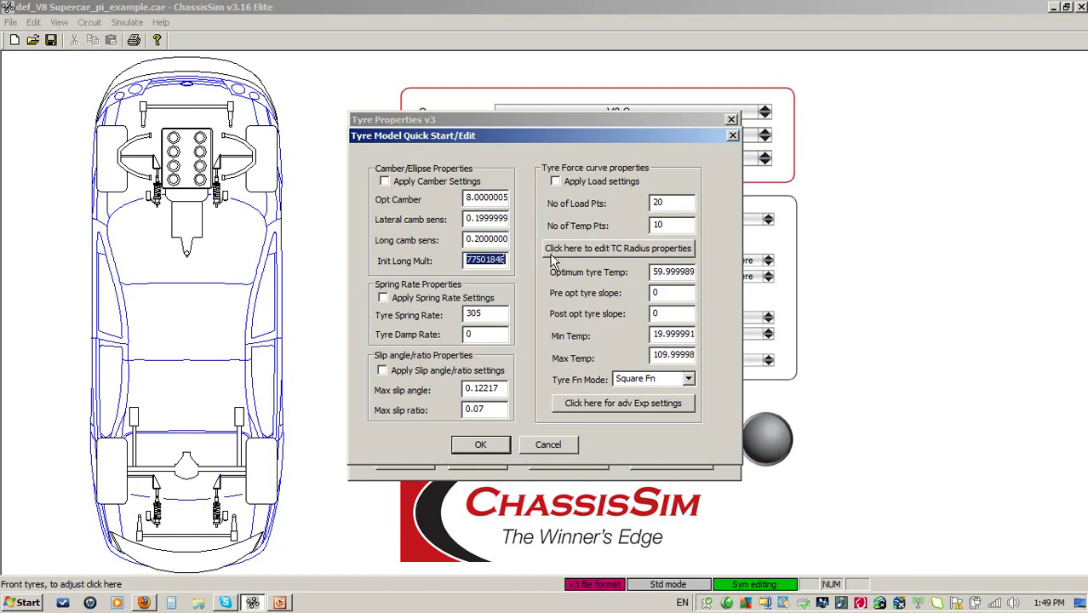
type("7501848")
key("ctrl+z")
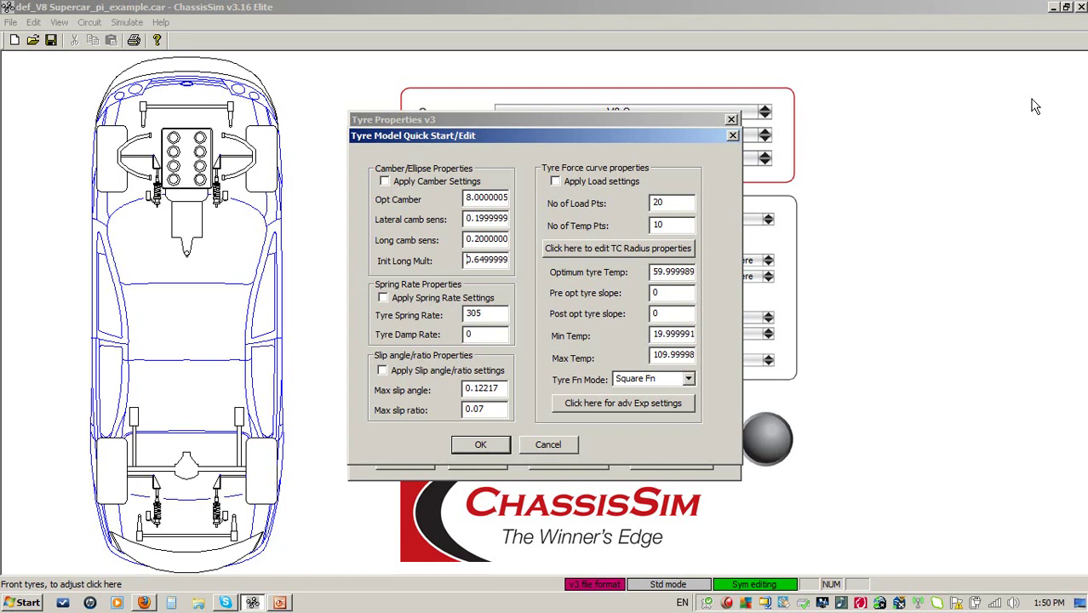
left_click(466, 218)
left_click_drag(466, 218, 538, 215)
left_click(491, 220)
key("Home")
left_click_drag(502, 387, 415, 405)
- Examine the front tyre's traction circle radius versus load curve, and close the tyre settings without keeping changes
left_click(656, 254)
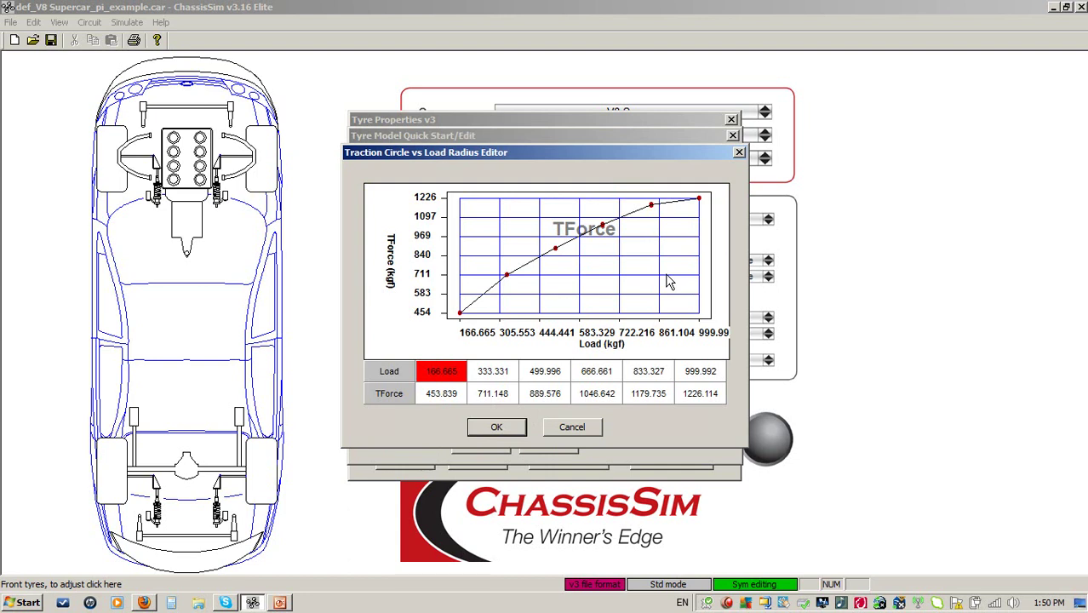
left_click(592, 433)
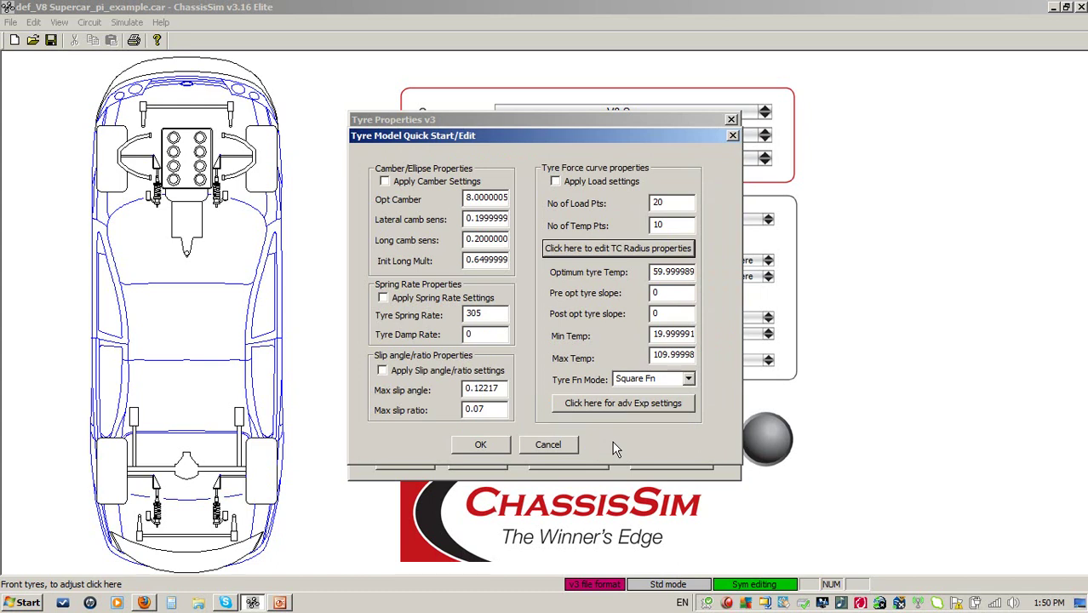
left_click(545, 446)
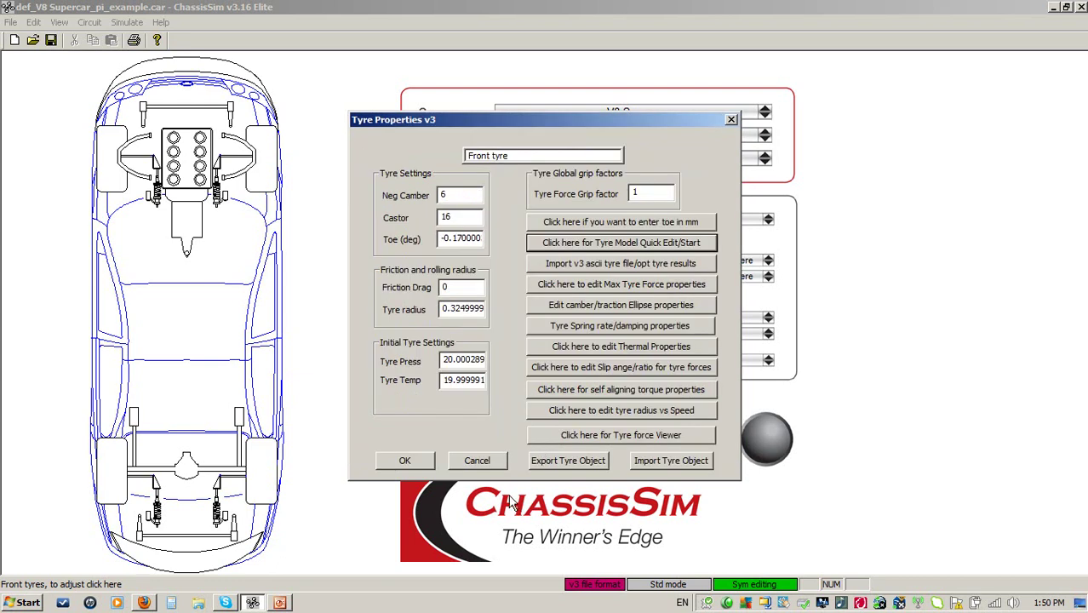
left_click(476, 460)
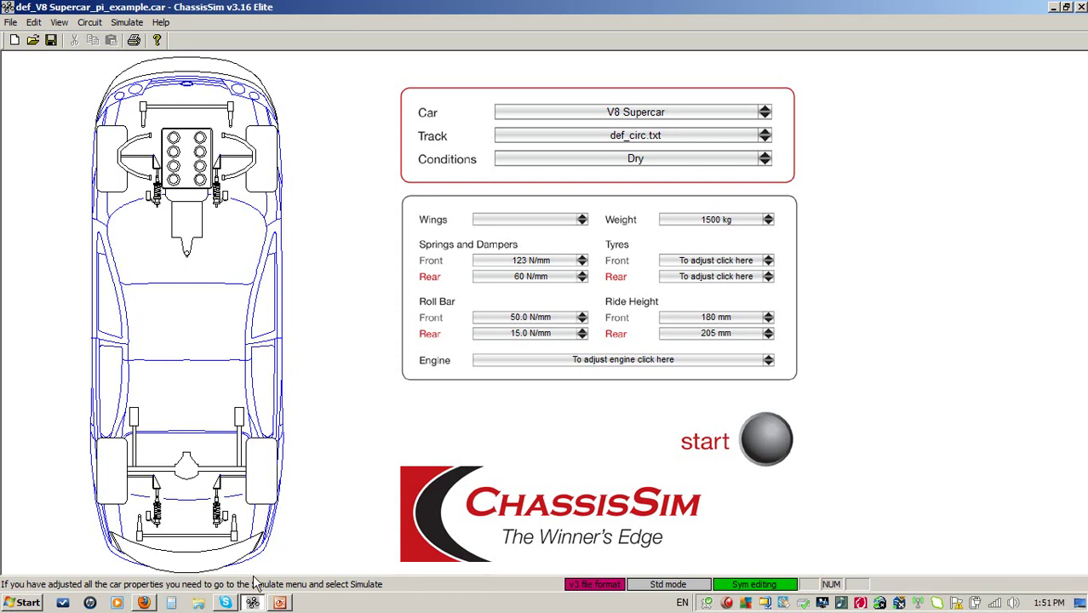
- Switch to the PowerPoint presentation on tyre modelling and review its slides from the first through Step 1 – Tyre Force Estimation
left_click(283, 603)
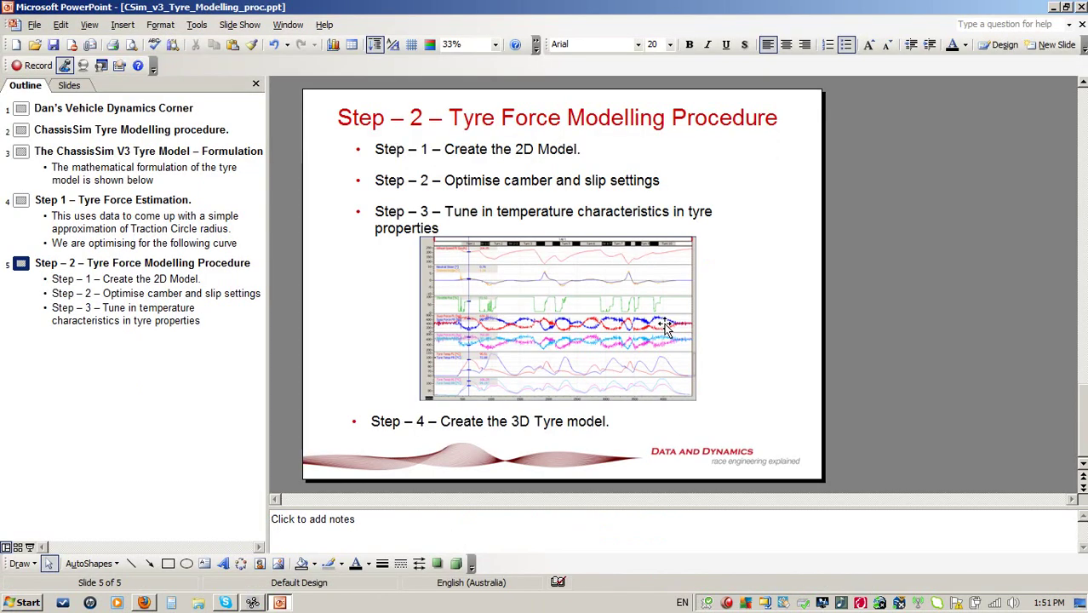
left_click(730, 252)
key("Home")
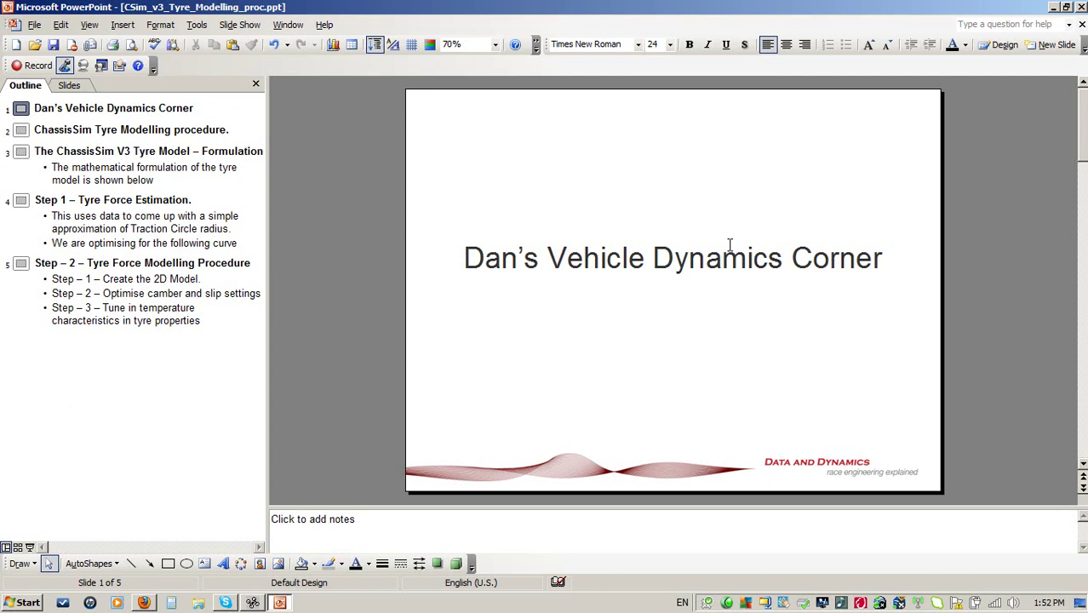
scroll(729, 245, "down", 2)
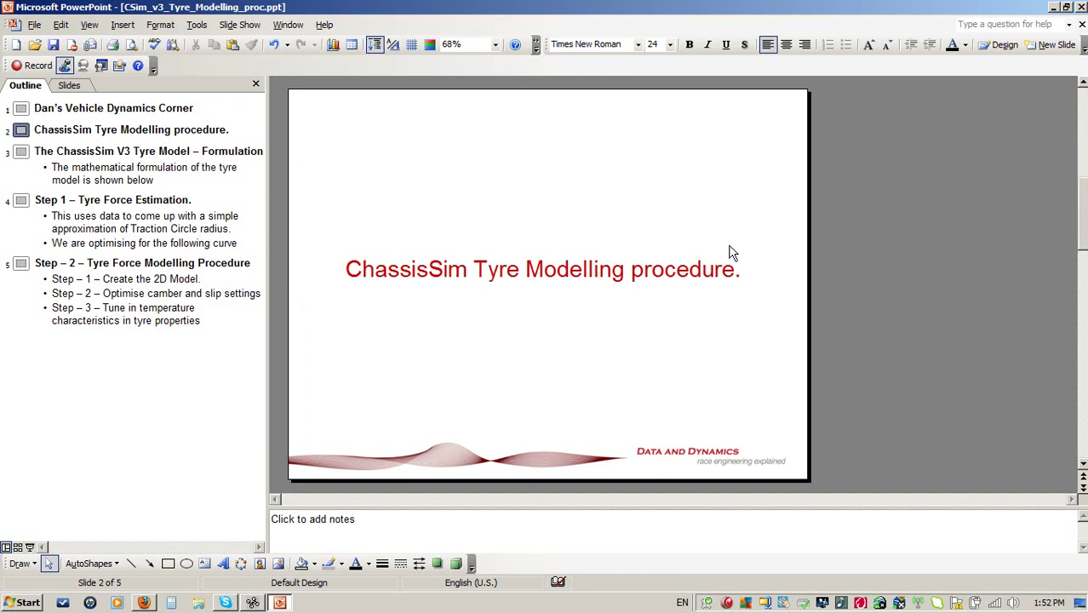
scroll(729, 253, "down", 2)
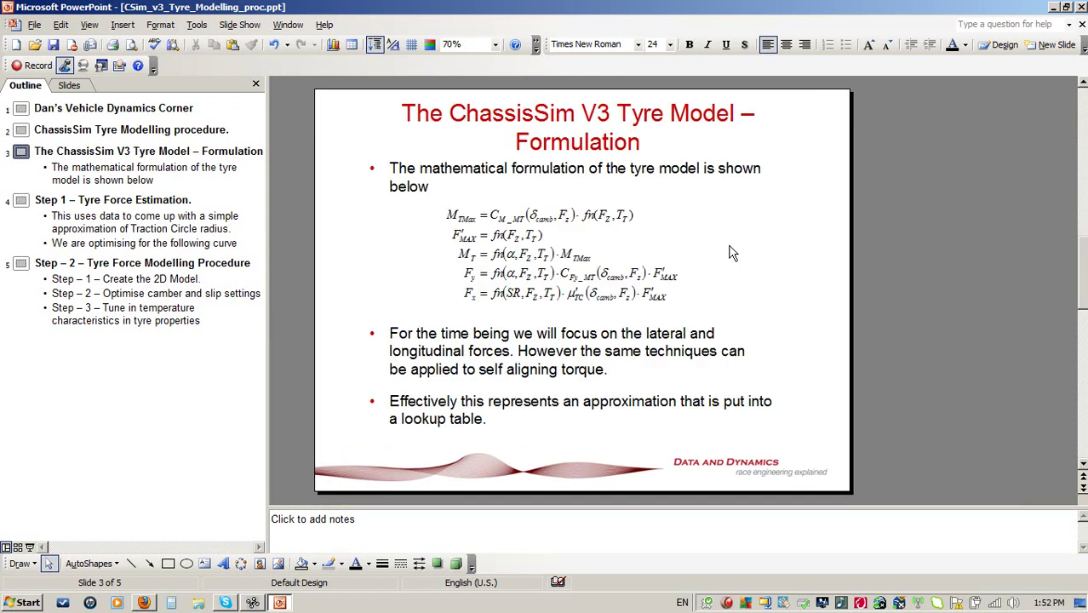
scroll(730, 253, "down", 2)
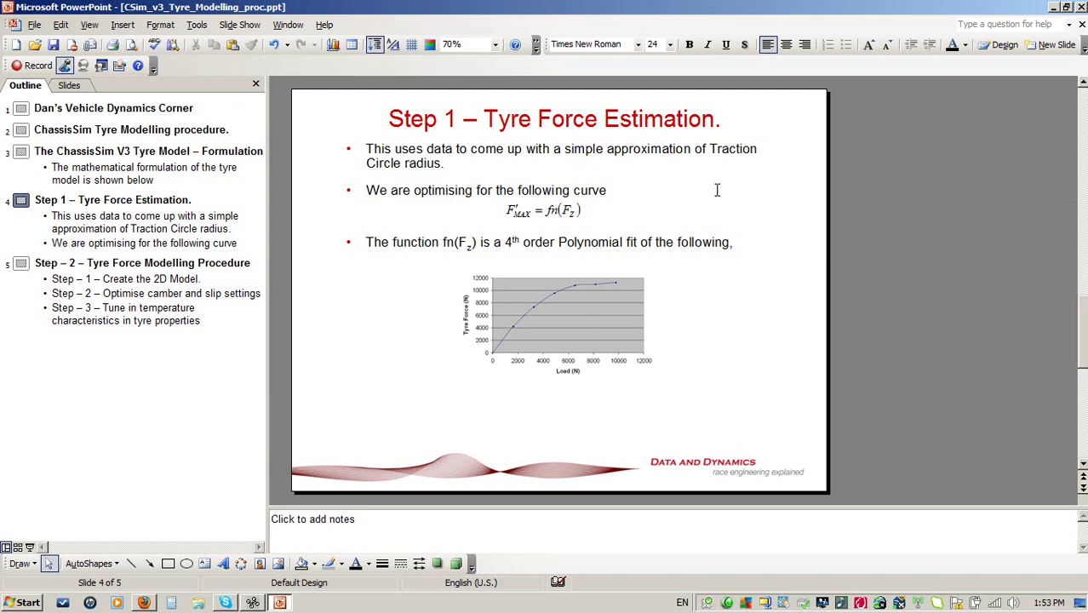
- Switch back to ChassisSim and load tr_phillip_island_demo.TXT as the circuit's curvature file
left_click(253, 602)
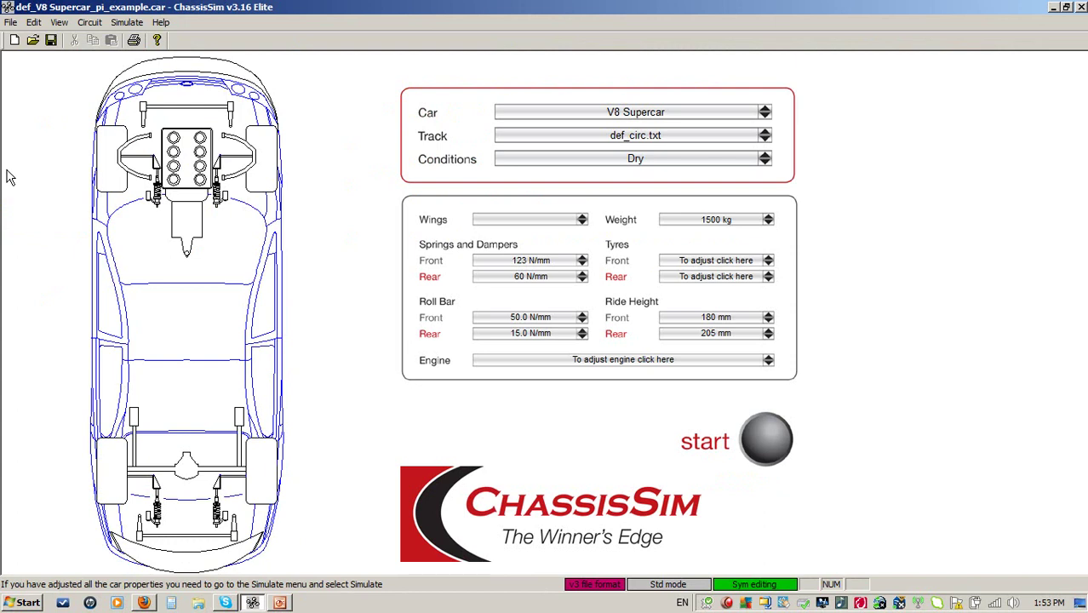
left_click(90, 22)
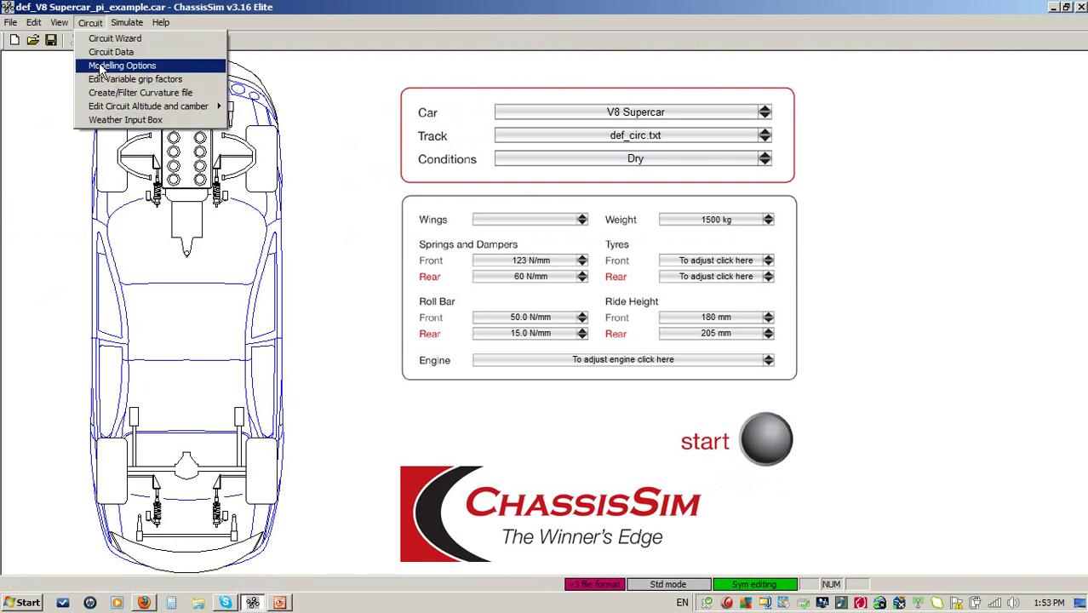
left_click(105, 53)
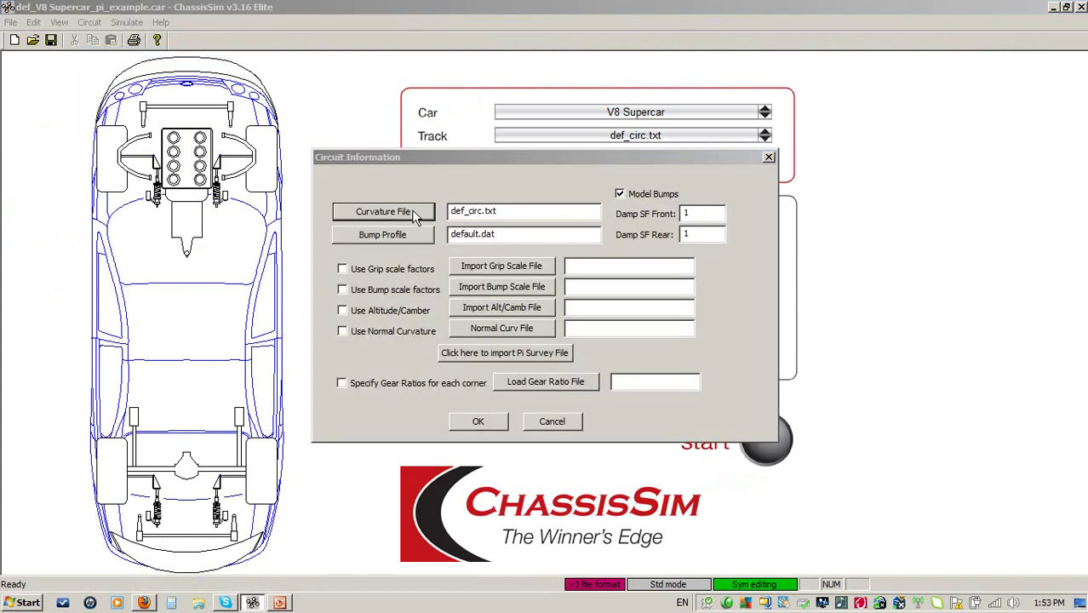
left_click(412, 213)
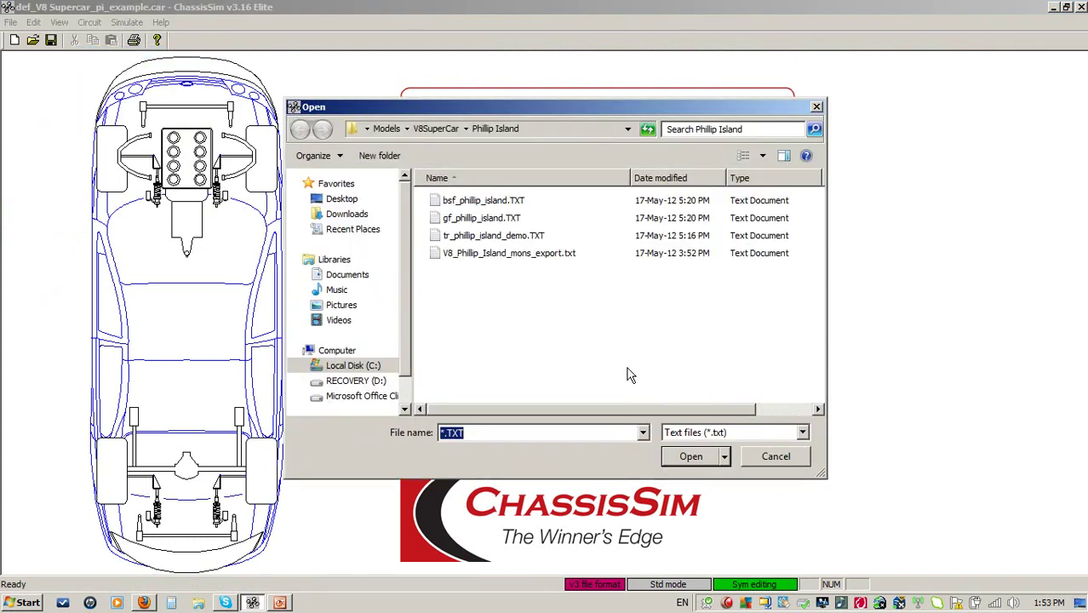
double_click(504, 236)
- Load the data file bump_profile.dat as the circuit's bump profile and confirm the circuit information
left_click(383, 239)
left_click(749, 434)
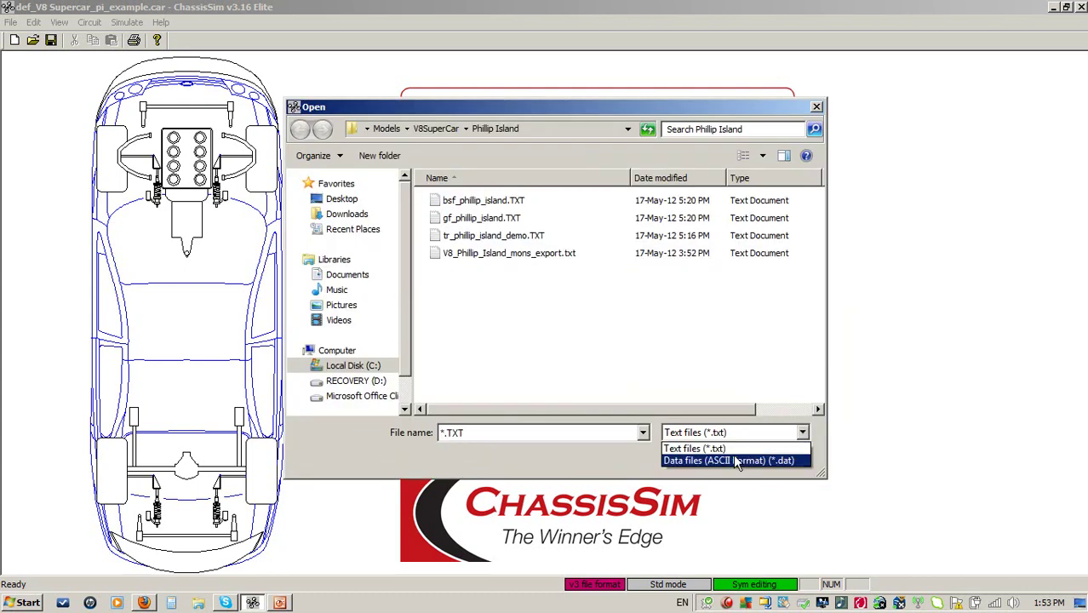
left_click(733, 454)
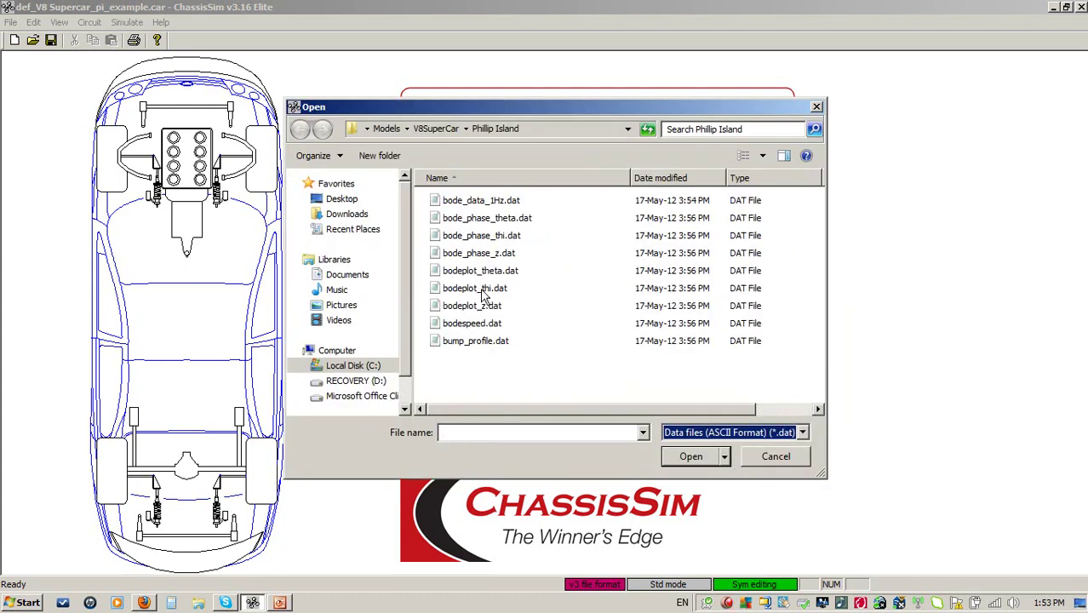
double_click(479, 343)
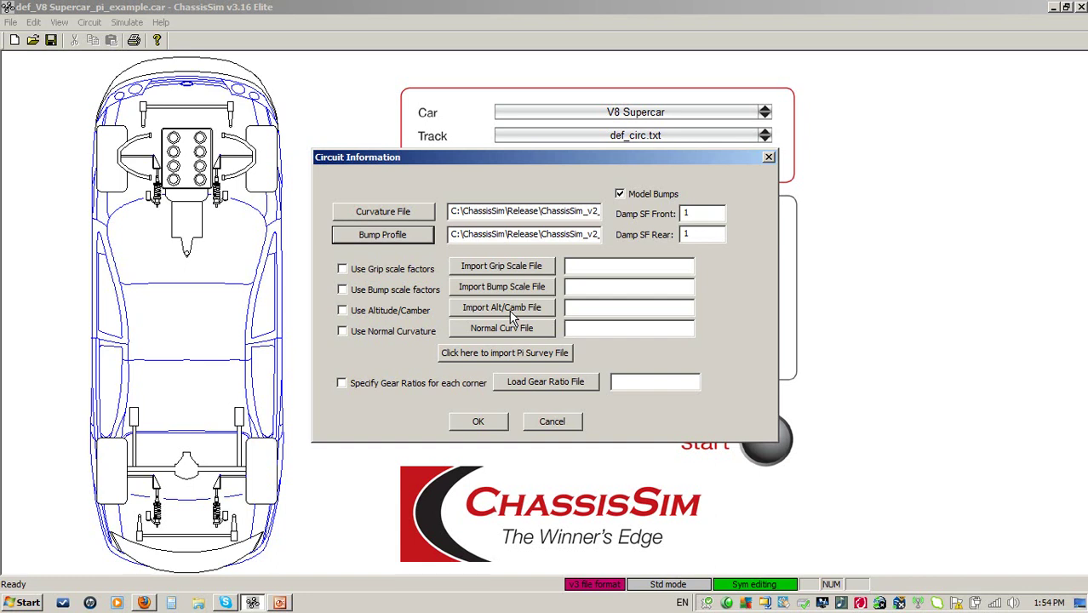
left_click(477, 423)
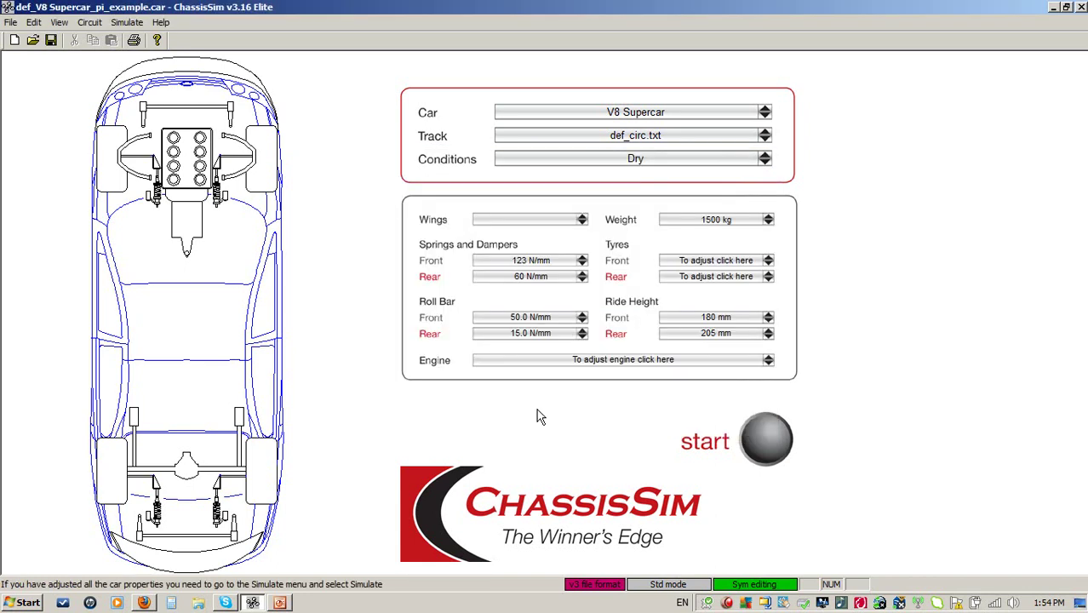
- Open the tyre force estimation parameters and import the Monster file V8_Phillip_Island_mons_export.txt
left_click(126, 23)
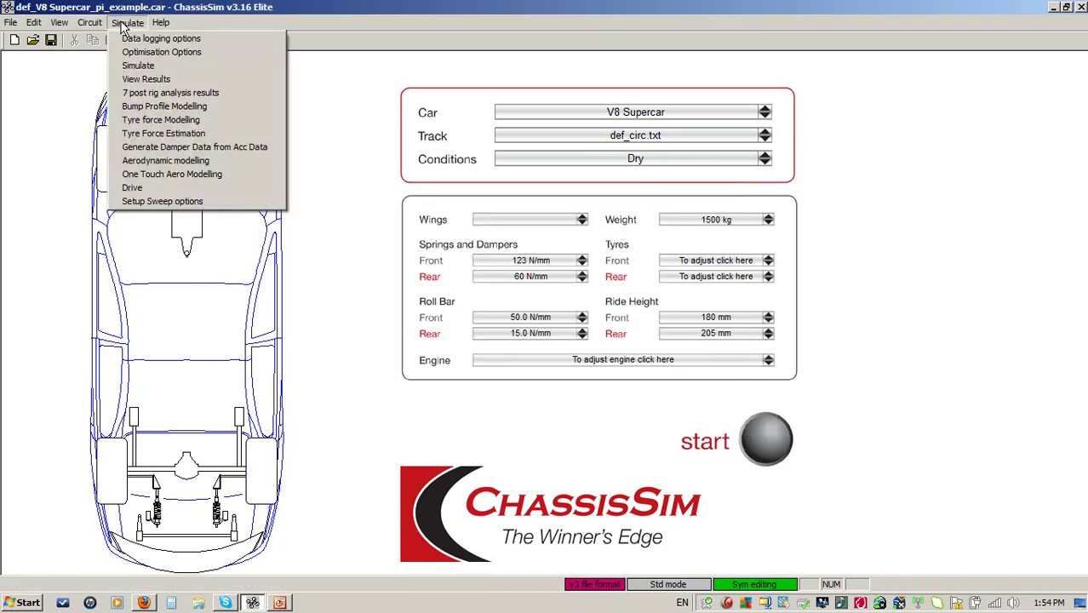
left_click(183, 139)
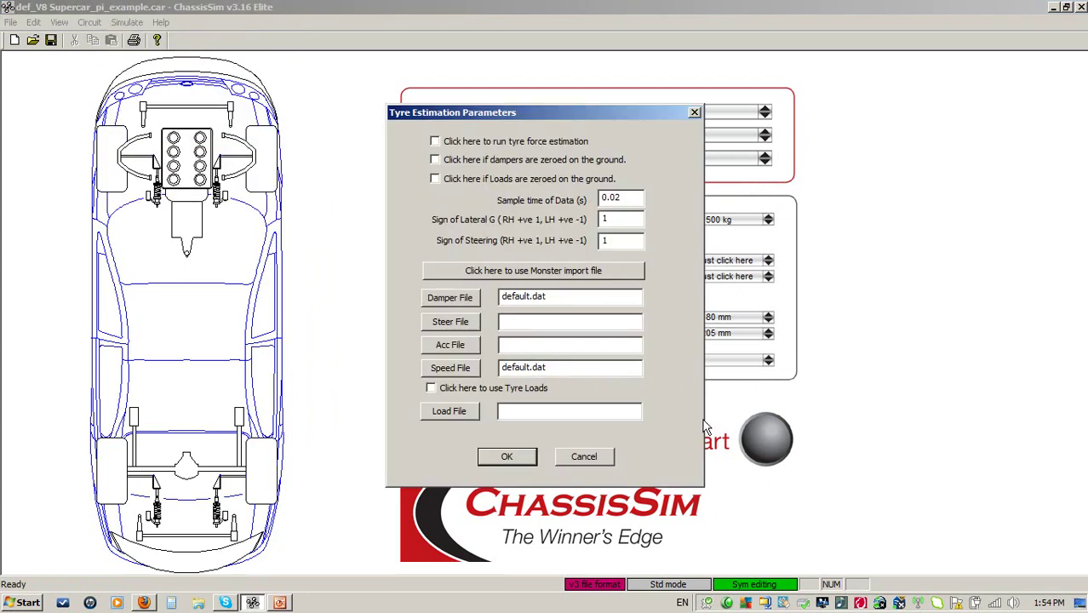
left_click(518, 270)
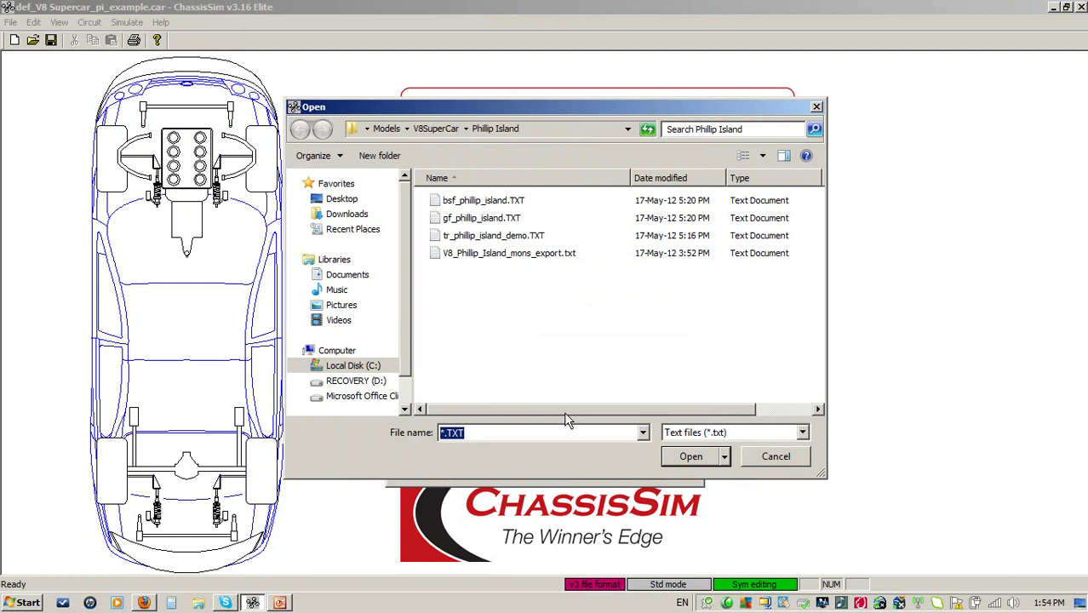
double_click(532, 254)
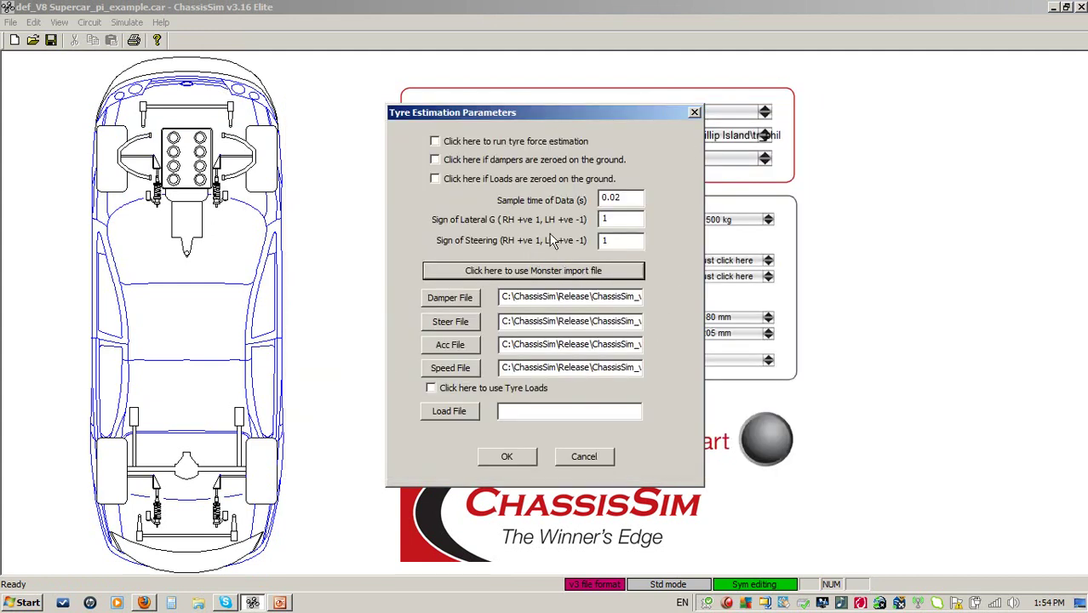
- Run the tyre force estimation with the dampers zeroed on the ground, and terminate the calculation
left_click(474, 147)
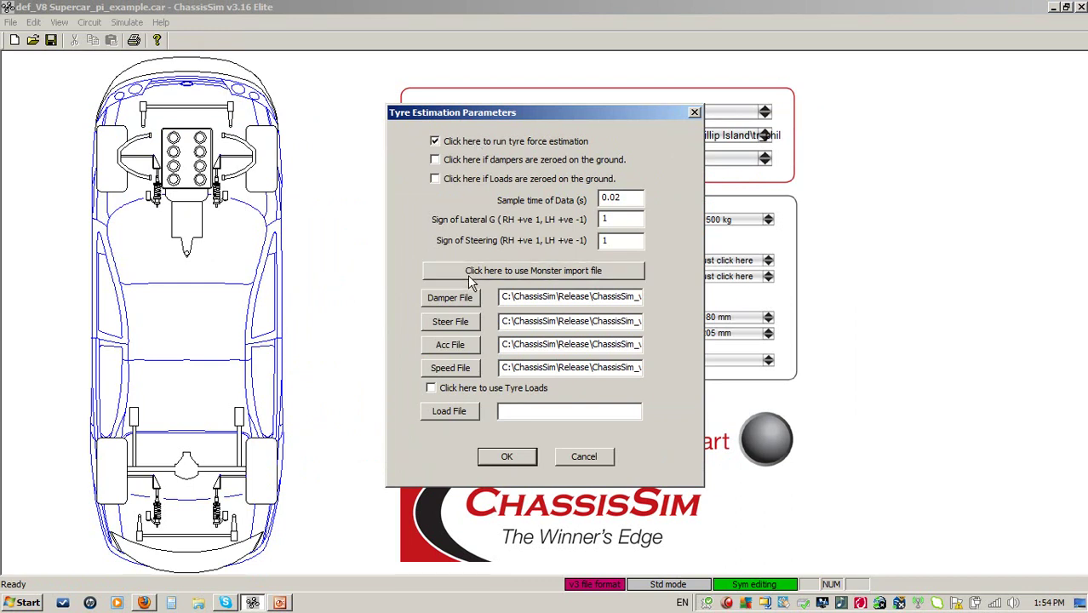
left_click(475, 163)
left_click(512, 459)
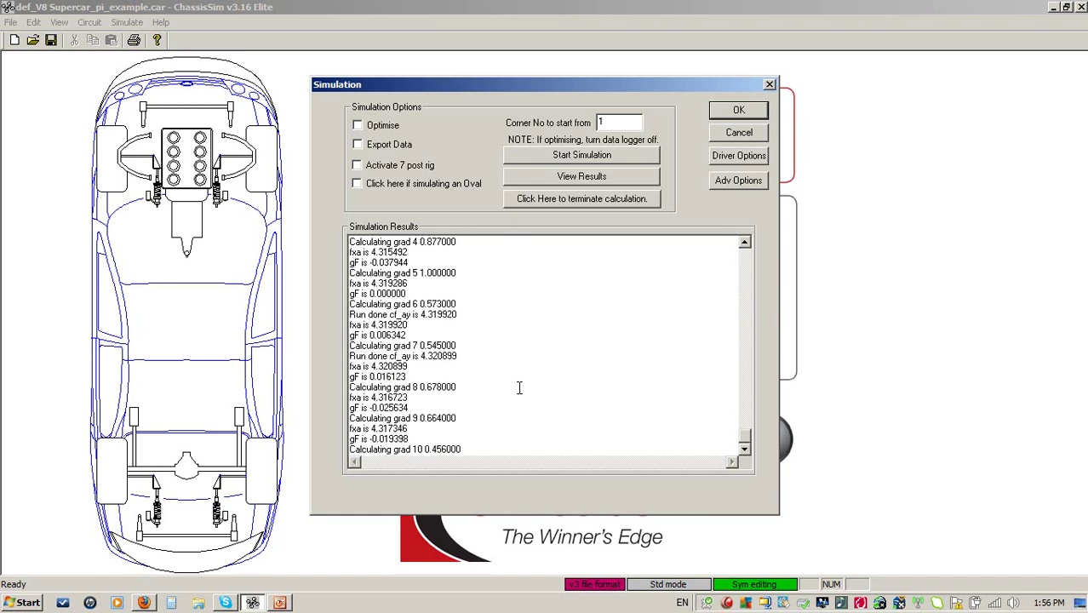
left_click(560, 205)
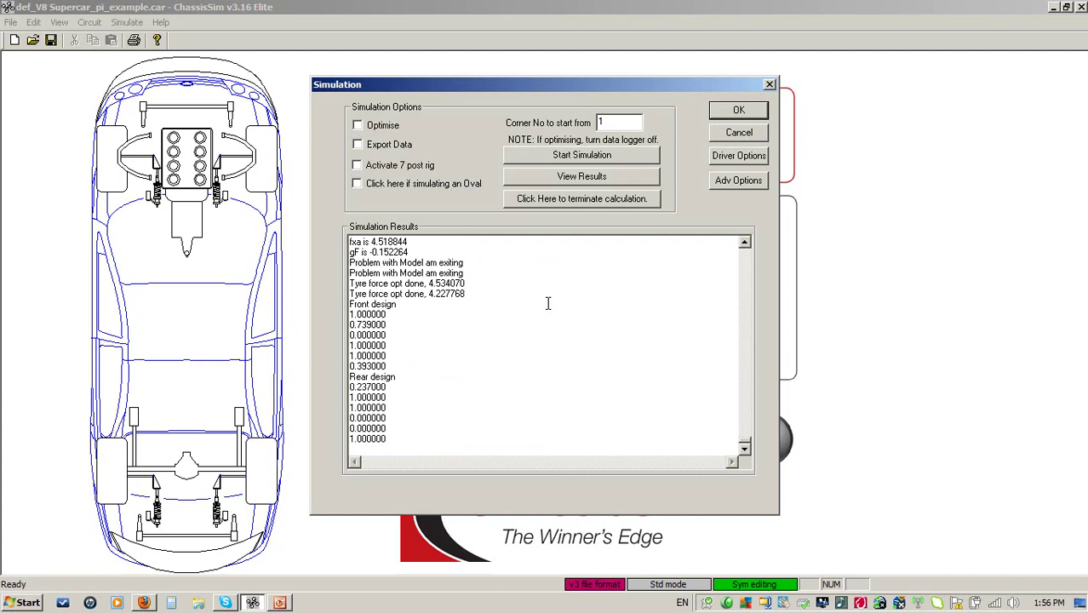
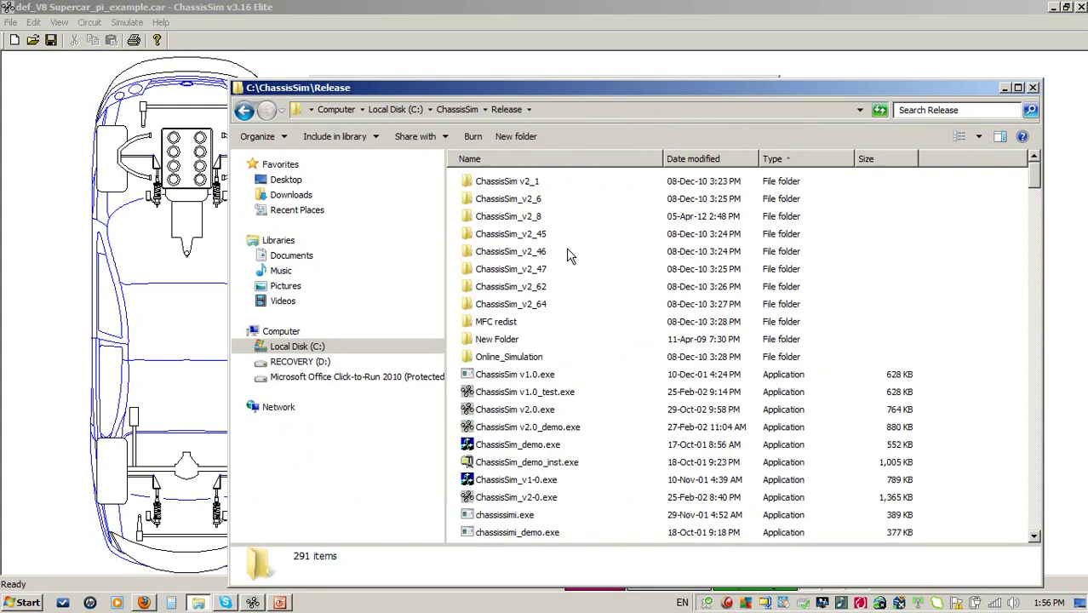
- Browse in the file explorer to the Phillip Island folder under ChassisSim_v2_8, Models, V8SuperCar
double_click(530, 218)
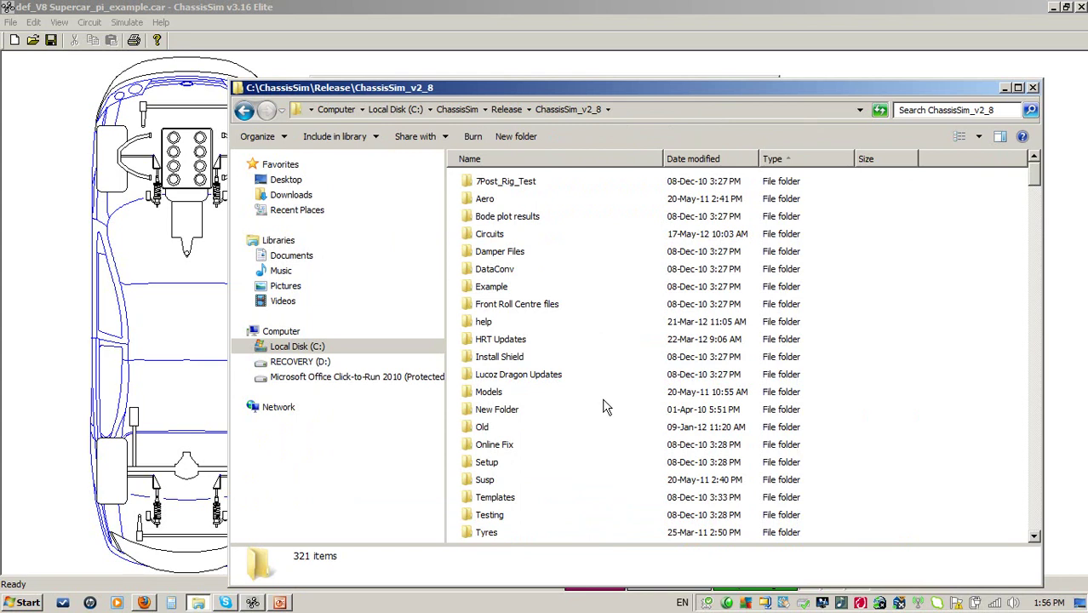
scroll(606, 407, "down", 1)
scroll(606, 407, "down", 2)
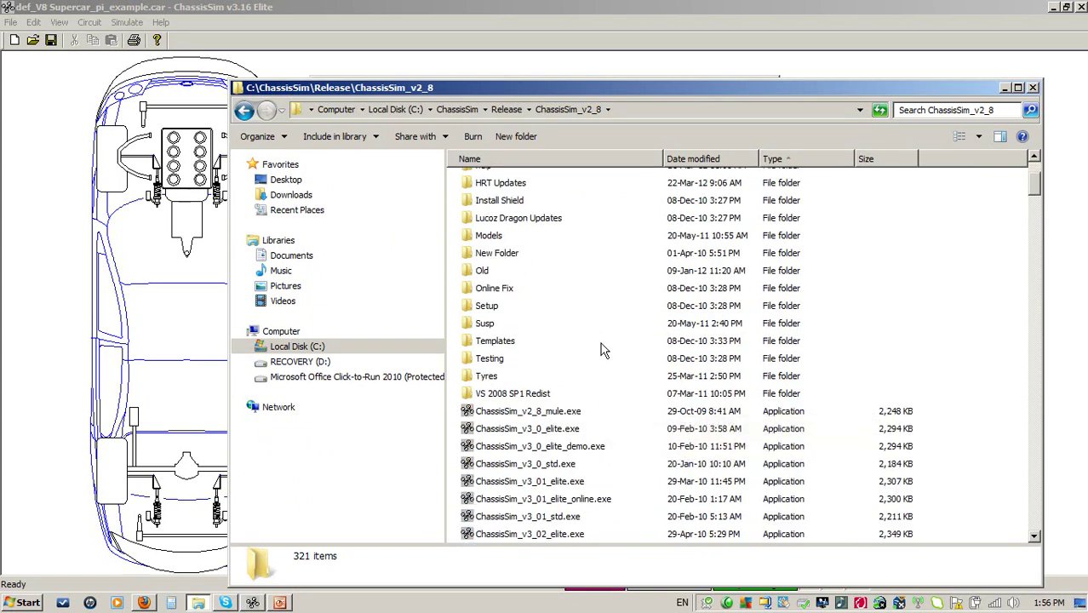
scroll(600, 343, "up", 1)
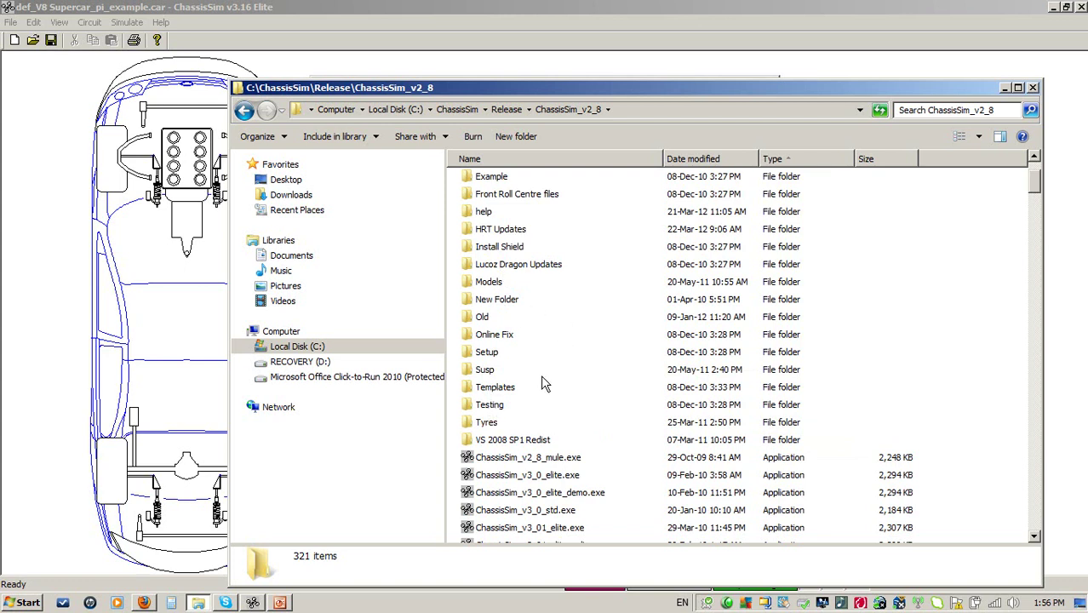
scroll(519, 377, "up", 2)
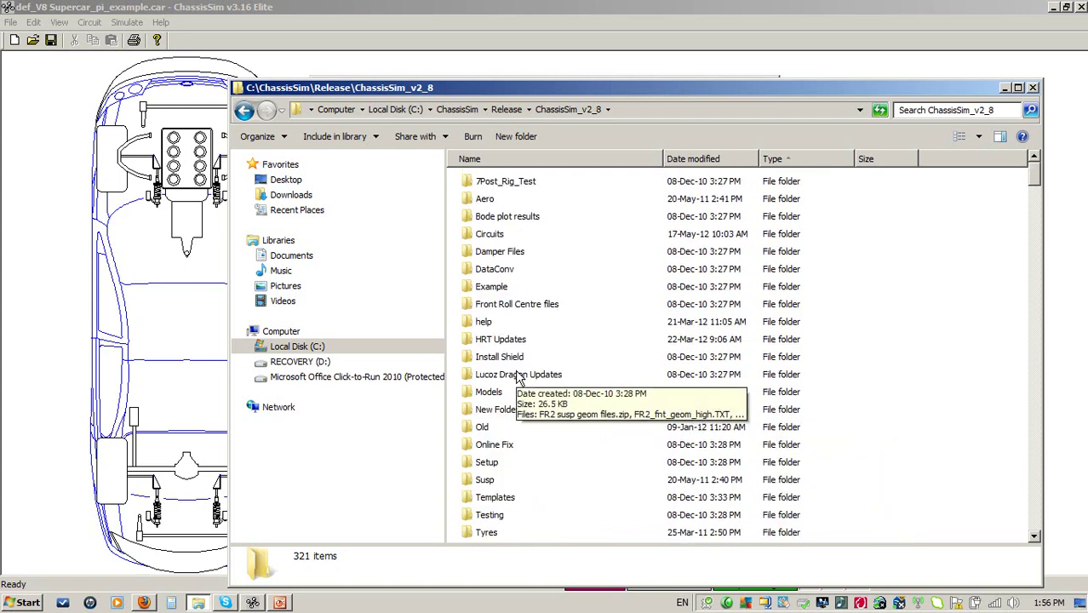
double_click(482, 393)
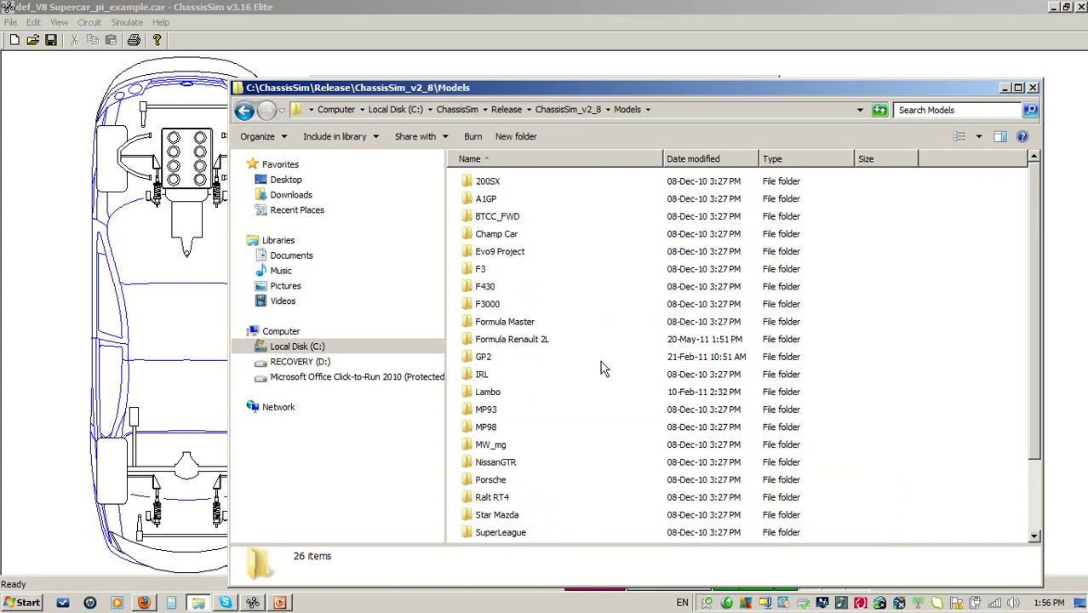
scroll(605, 428, "down", 2)
double_click(509, 481)
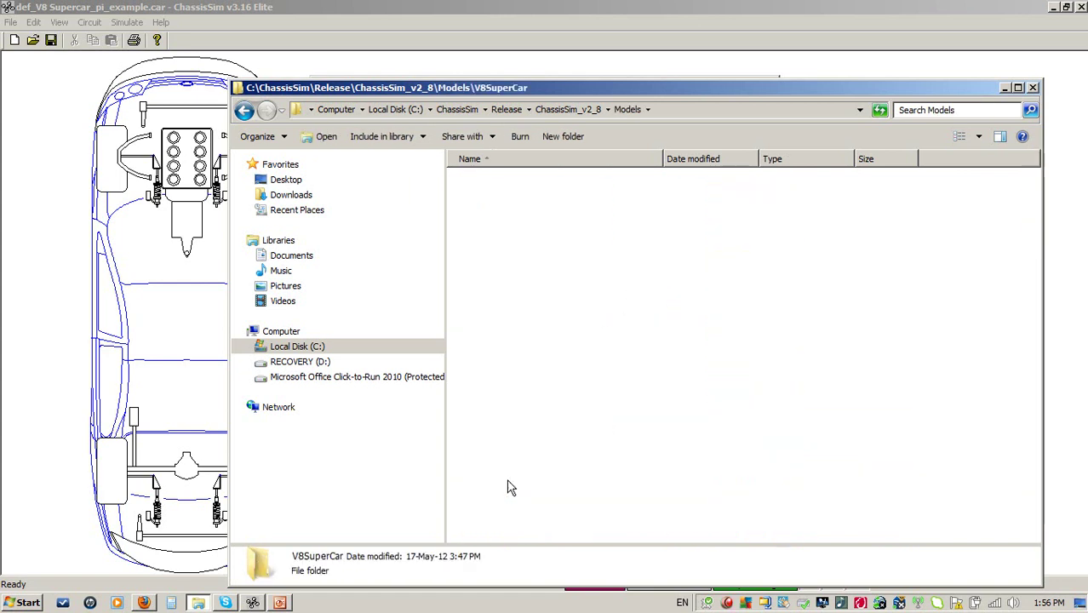
double_click(501, 321)
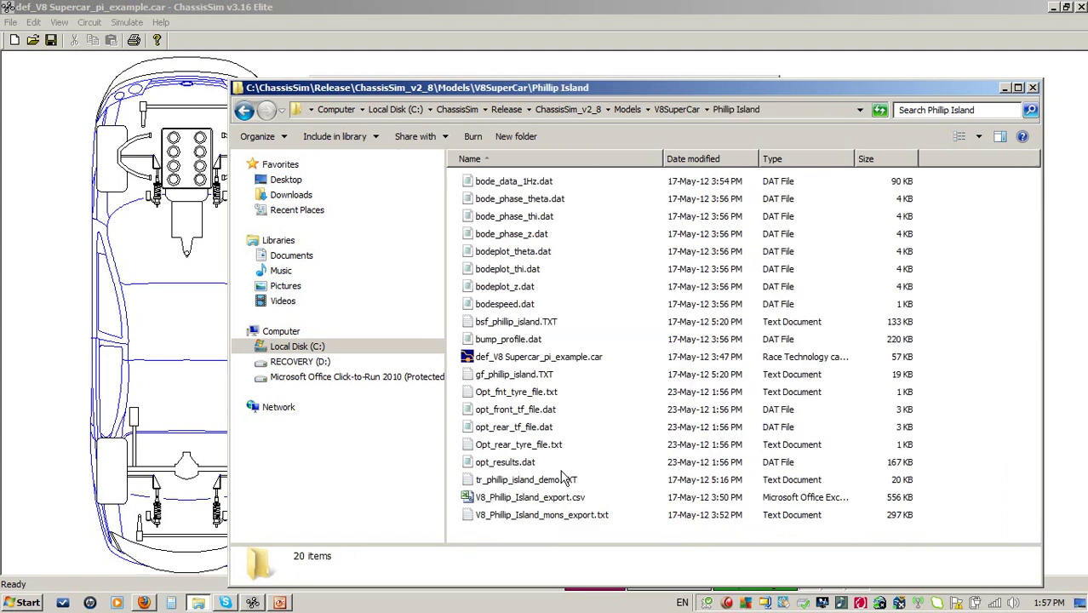
- Inspect the load and tyre force values in Opt_fnt_tyre_file.txt, and close the file, the folder window and the Simulation dialog
left_click(514, 393)
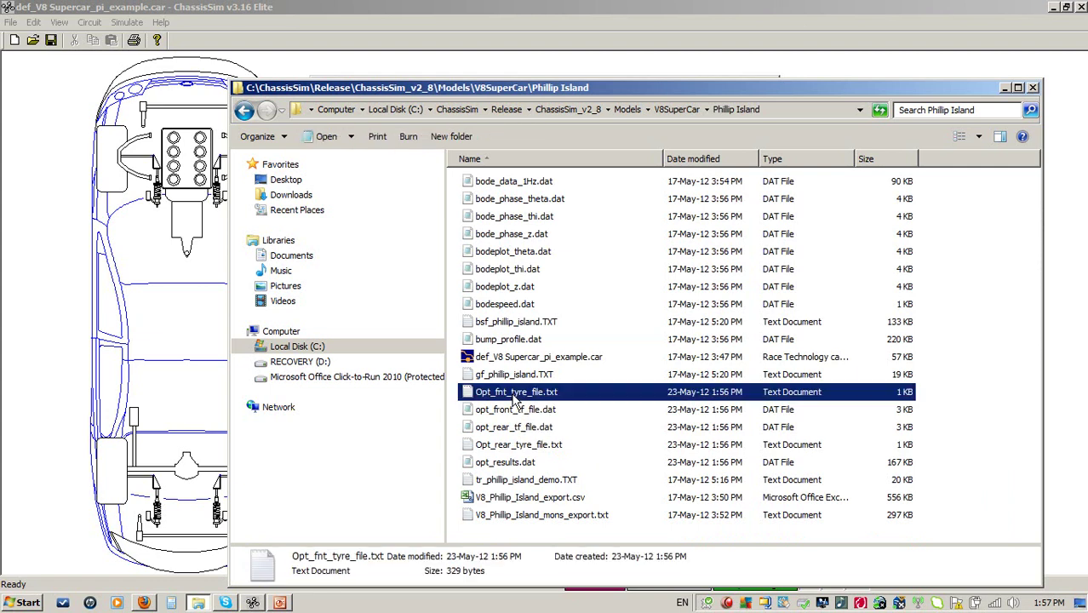
left_click(561, 448)
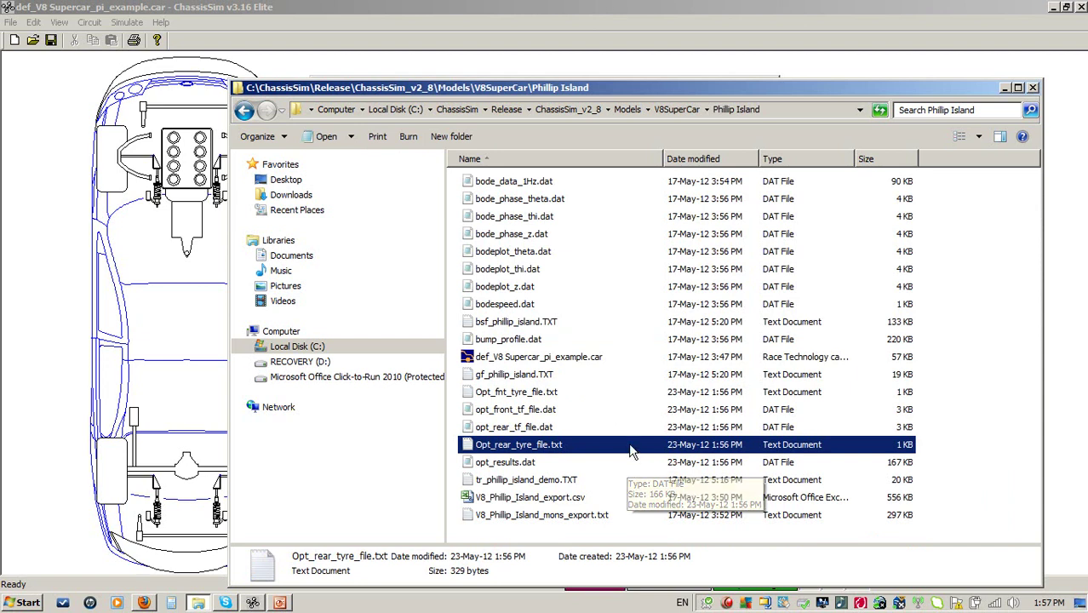
double_click(498, 393)
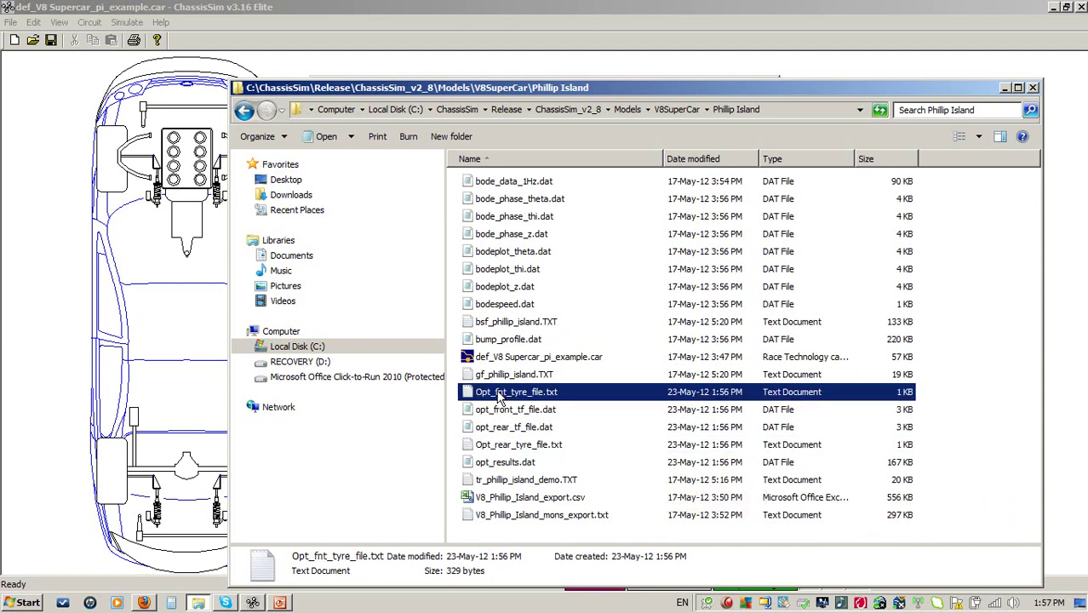
left_click_drag(509, 213, 328, 96)
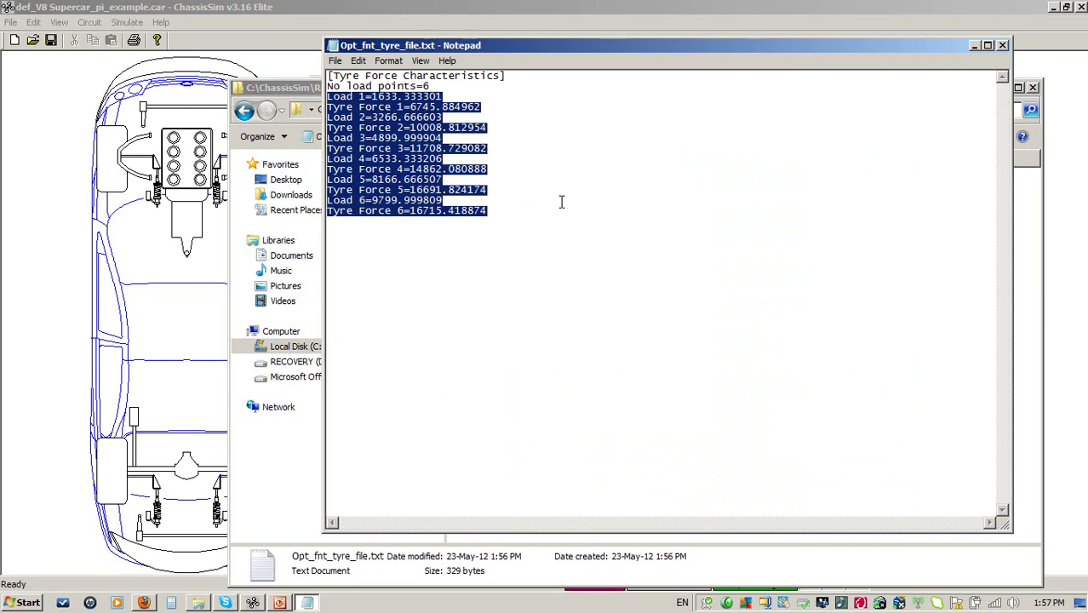
left_click(1002, 45)
left_click(979, 47)
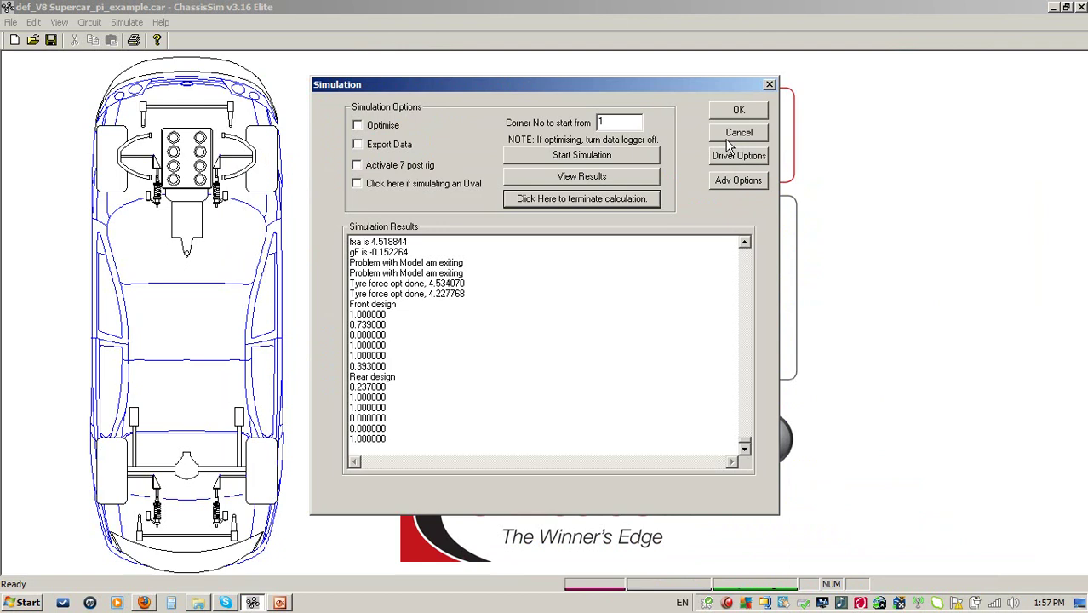
left_click(767, 87)
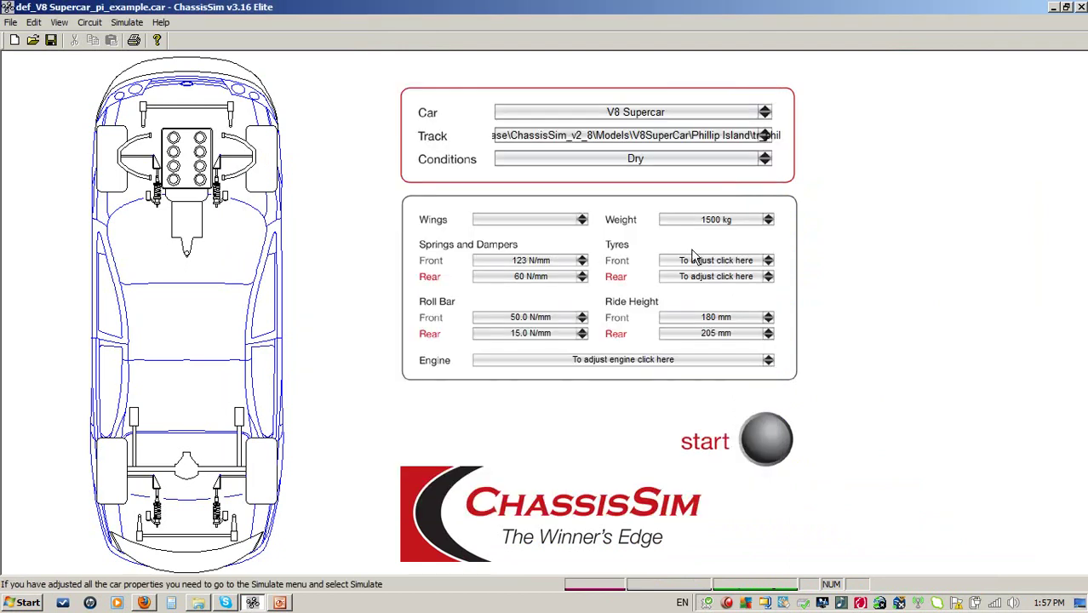
- Import Opt_fnt_tyre_file.txt into the front tyre properties, view its Max Tyre Force map, and leave without keeping the changes
left_click(716, 260)
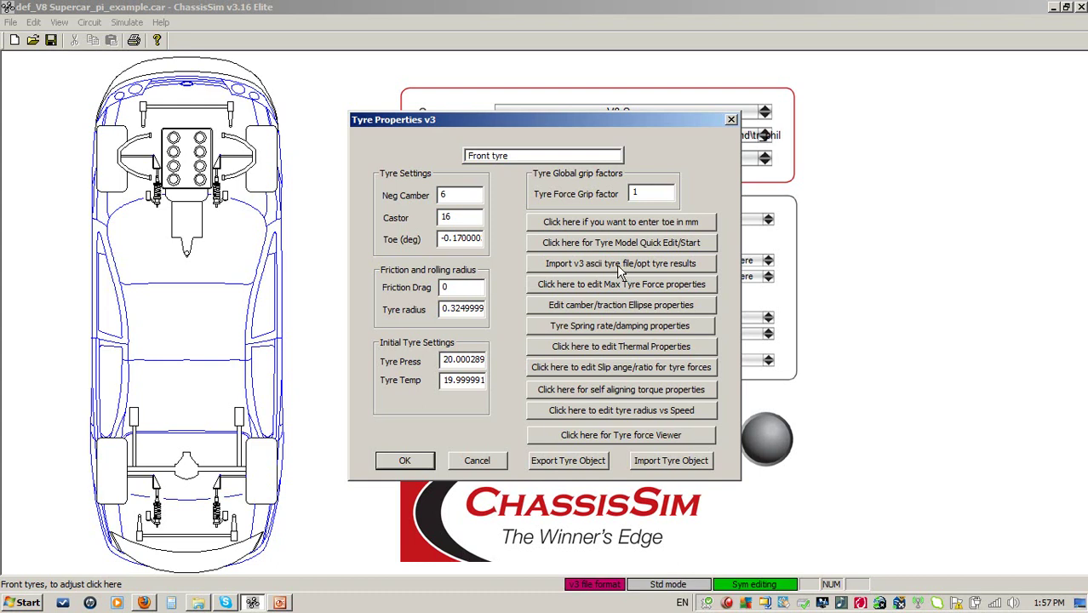
left_click(700, 270)
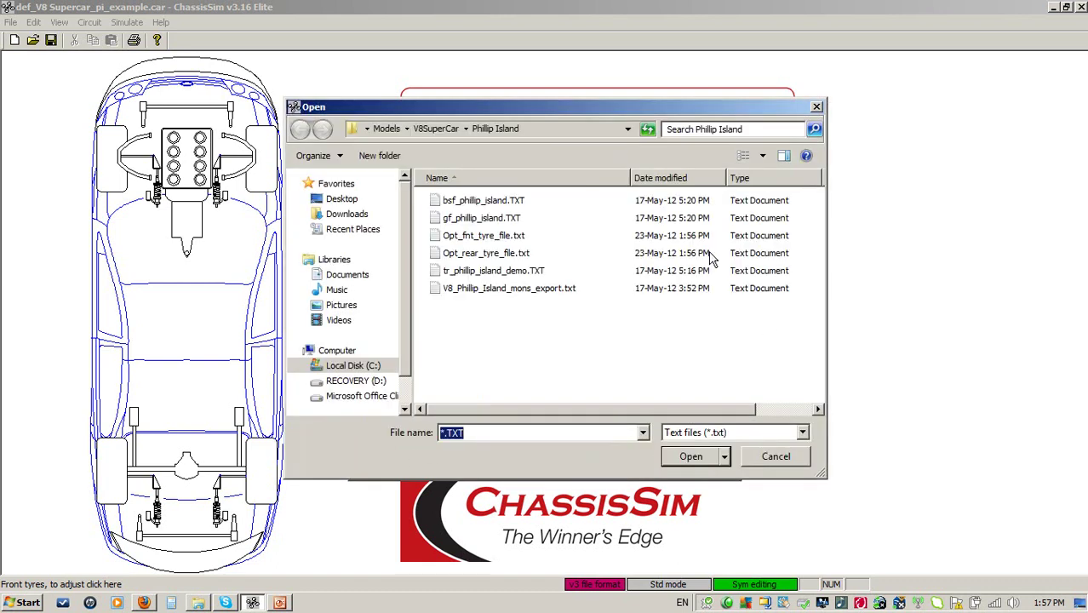
left_click(460, 239)
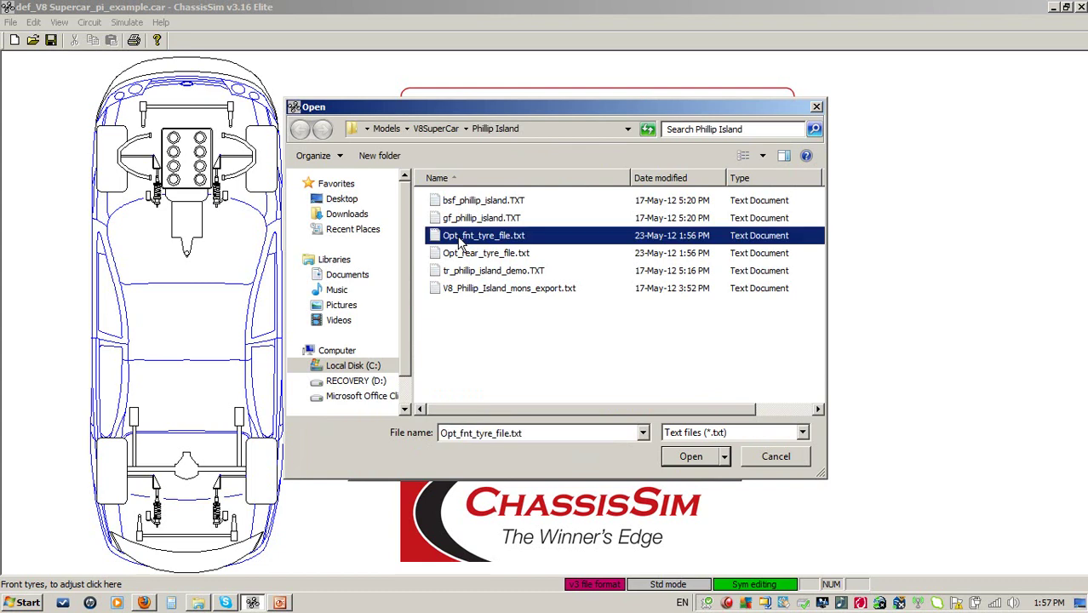
double_click(491, 238)
left_click(680, 284)
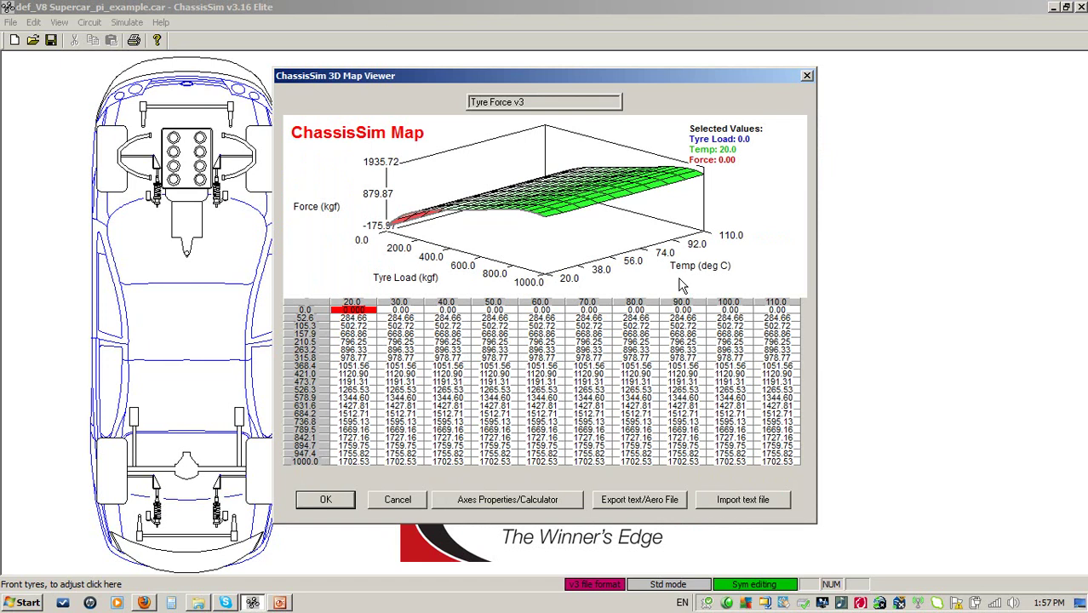
left_click(396, 500)
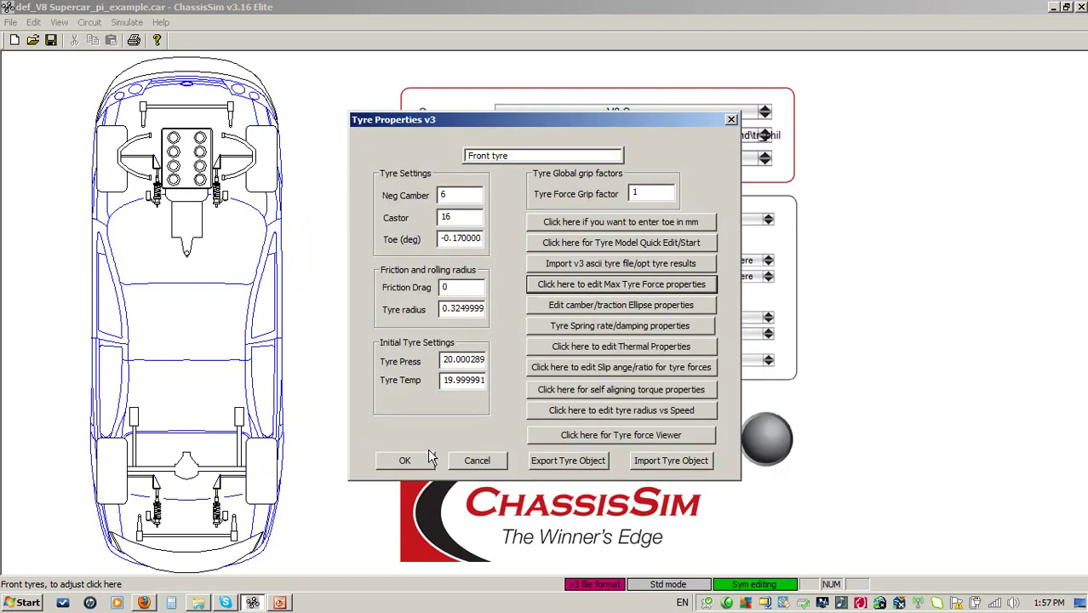
left_click(483, 464)
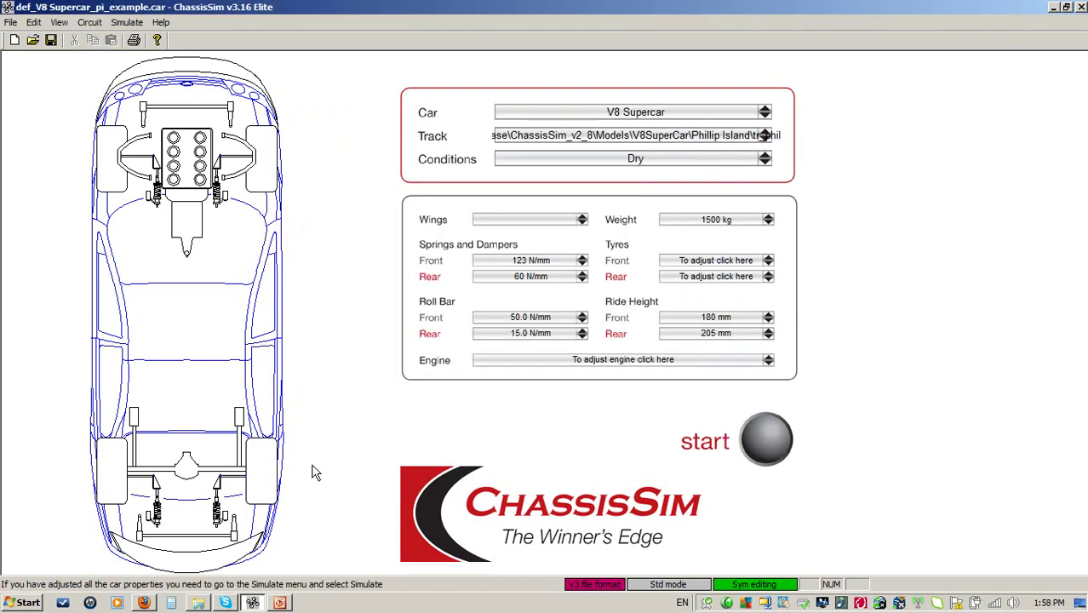
- Import Opt_rear_tyre_file.txt into the rear tyre properties, view its Max Tyre Force map, and leave without keeping the changes
left_click(269, 477)
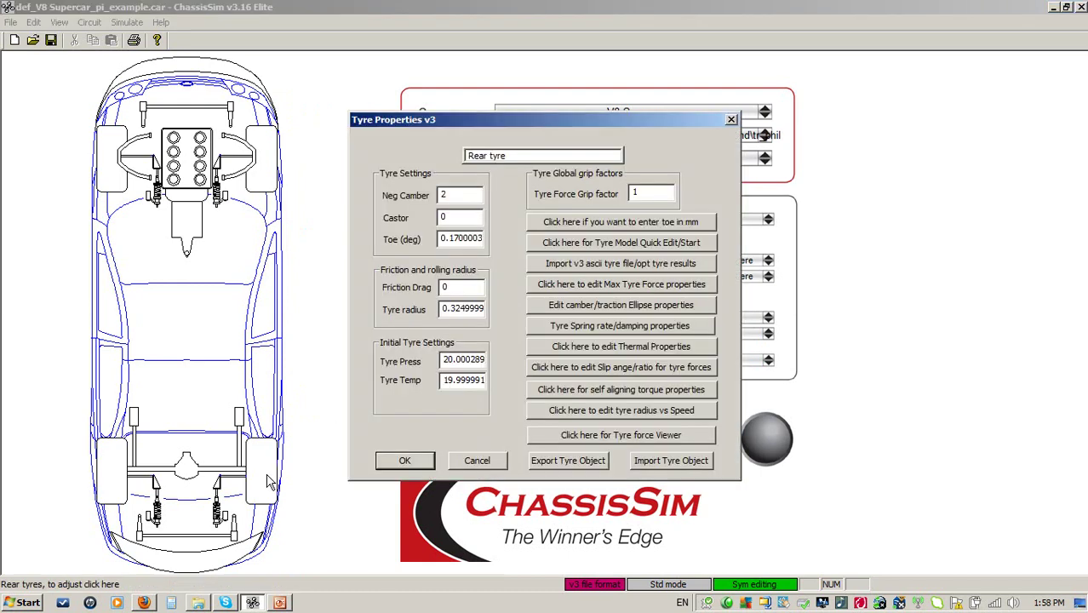
left_click(656, 271)
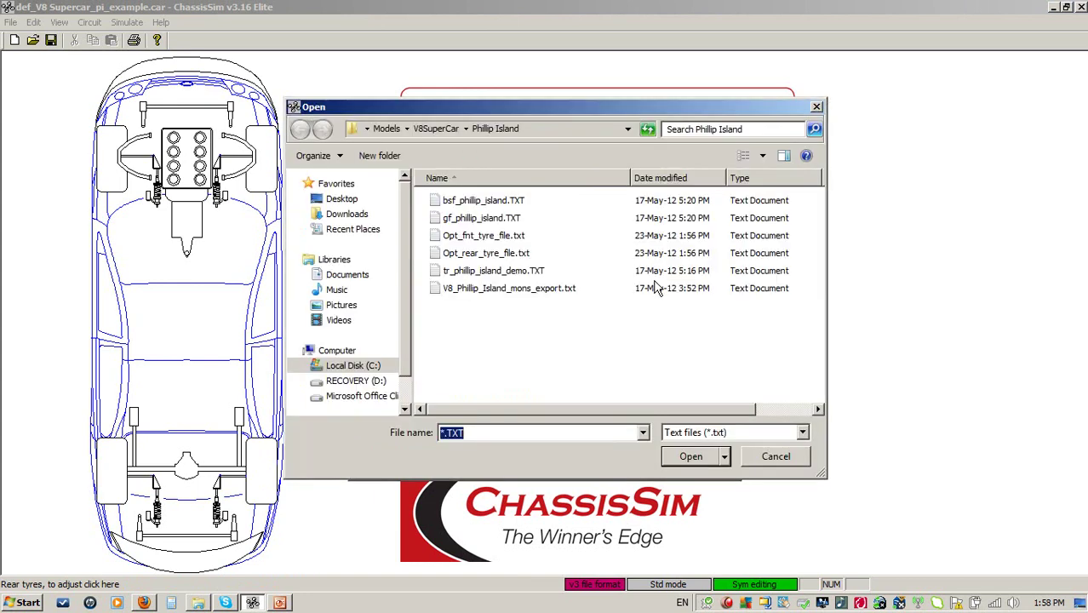
left_click(508, 255)
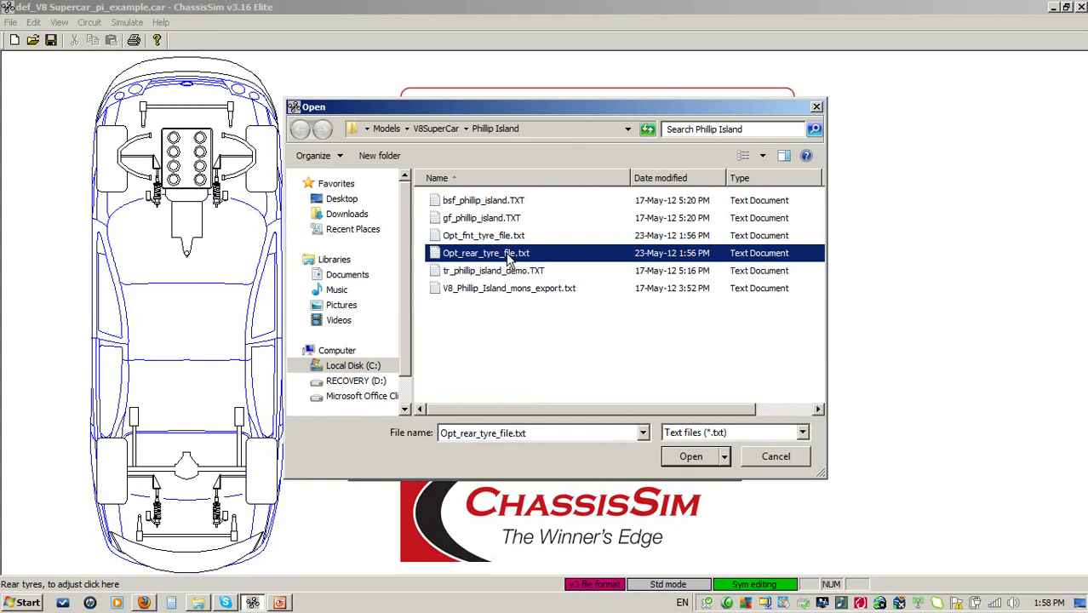
double_click(508, 255)
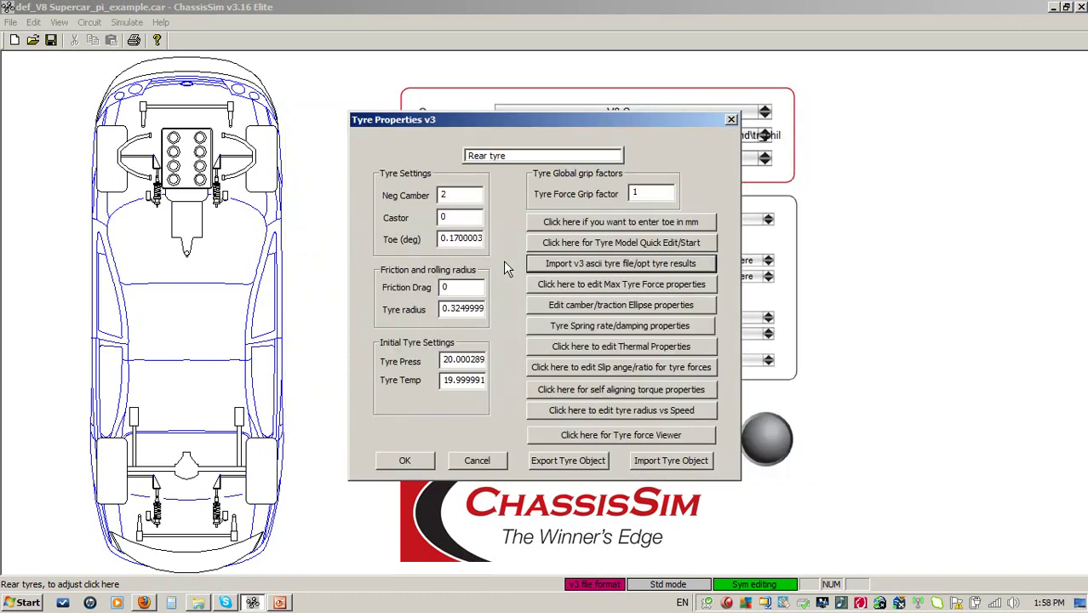
left_click(643, 288)
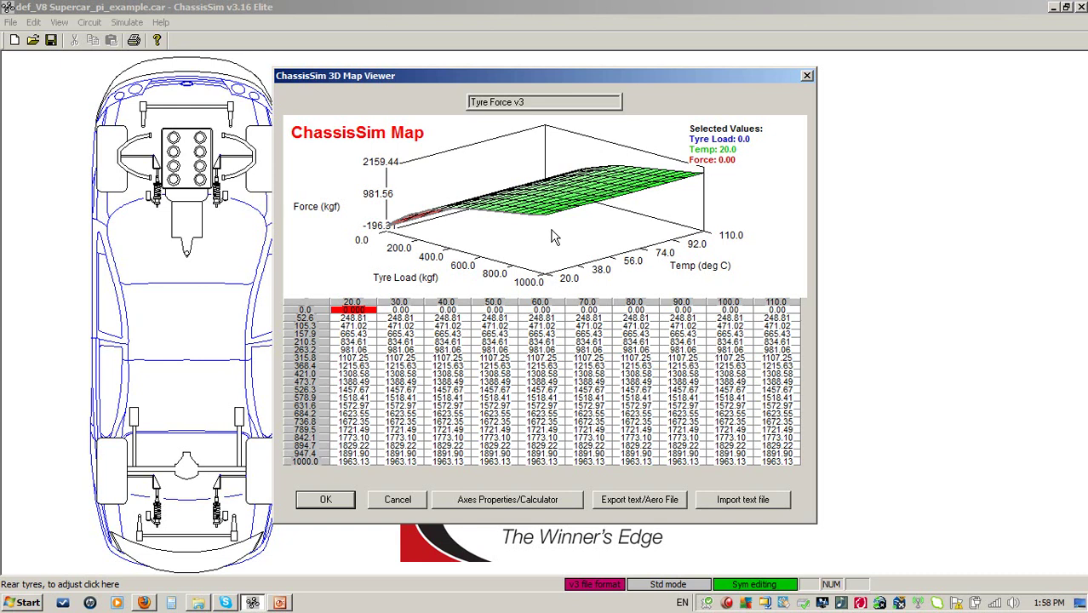
left_click(402, 500)
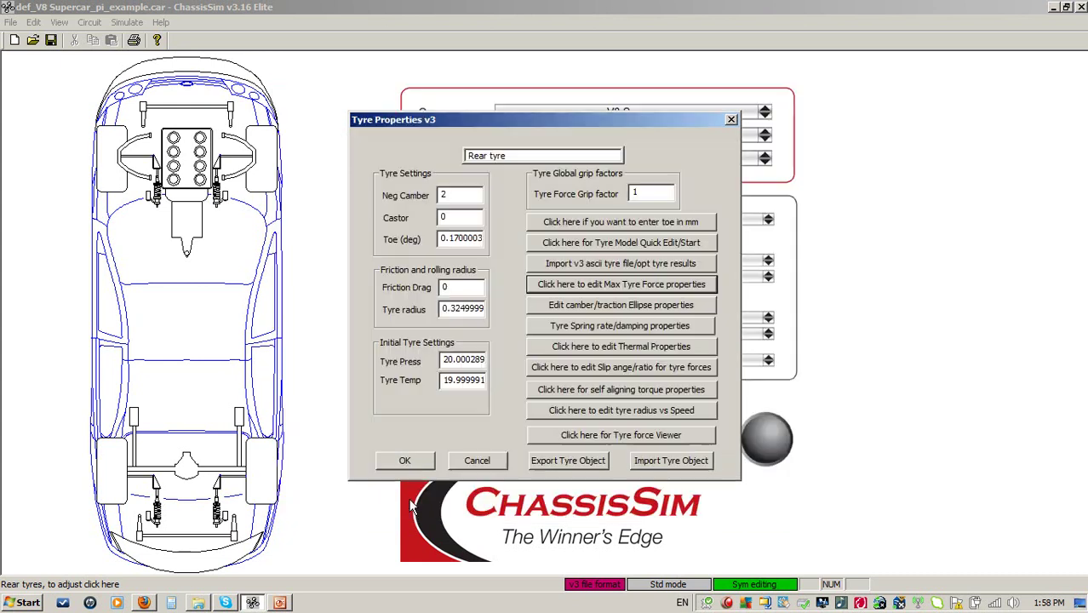
left_click(476, 460)
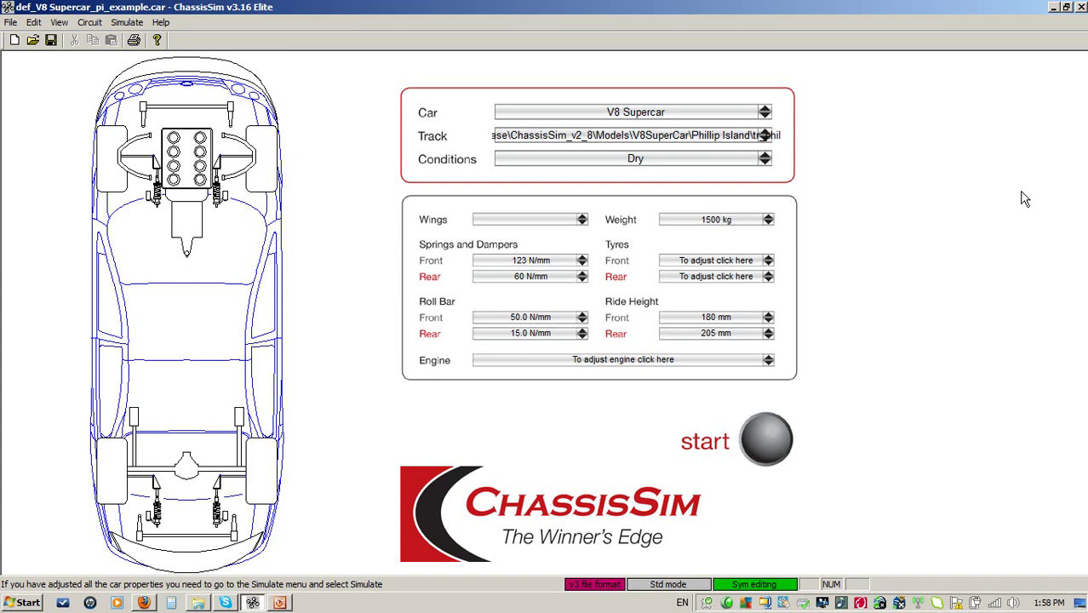
- View the front tyre's Tyre Model Quick Edit/Start settings and close the tyre properties without changes
left_click(273, 194)
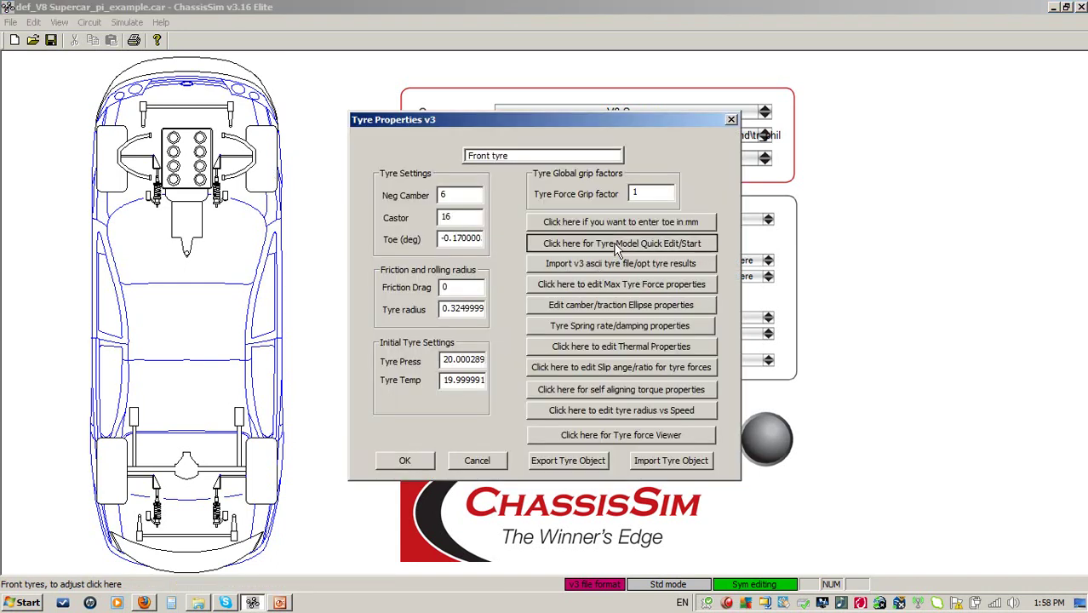
left_click(618, 244)
left_click(544, 445)
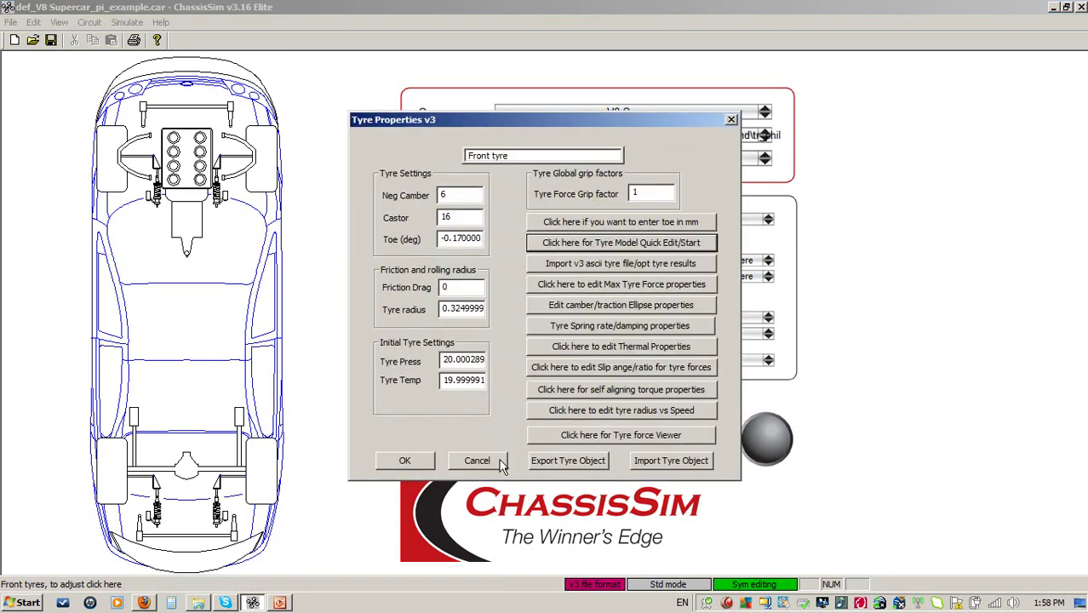
left_click(501, 463)
- Review the Tyre Force Estimation parameters and close them without changes
left_click(123, 23)
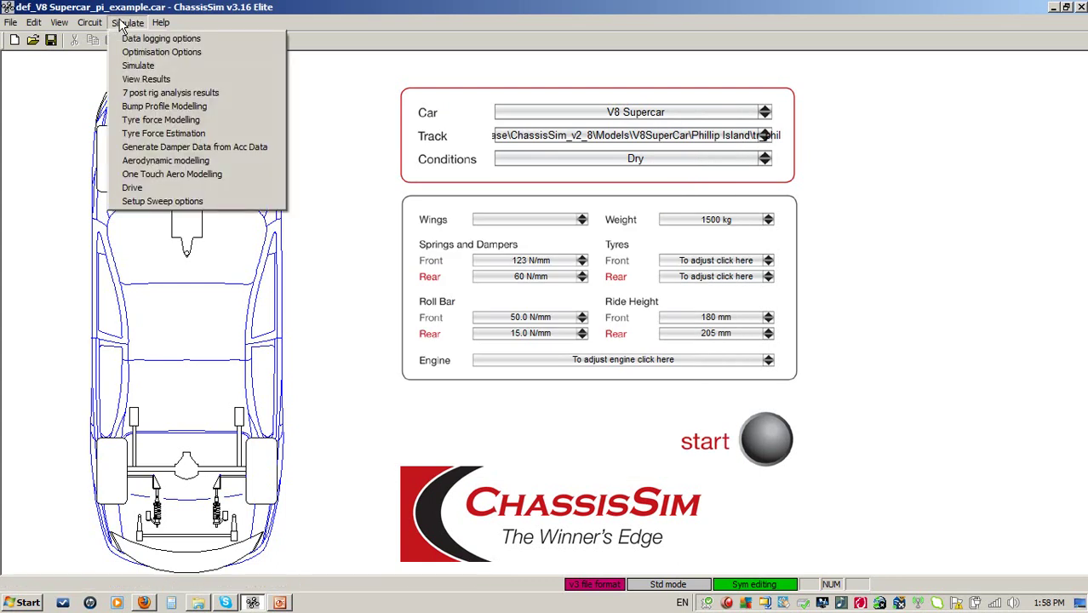
left_click(162, 133)
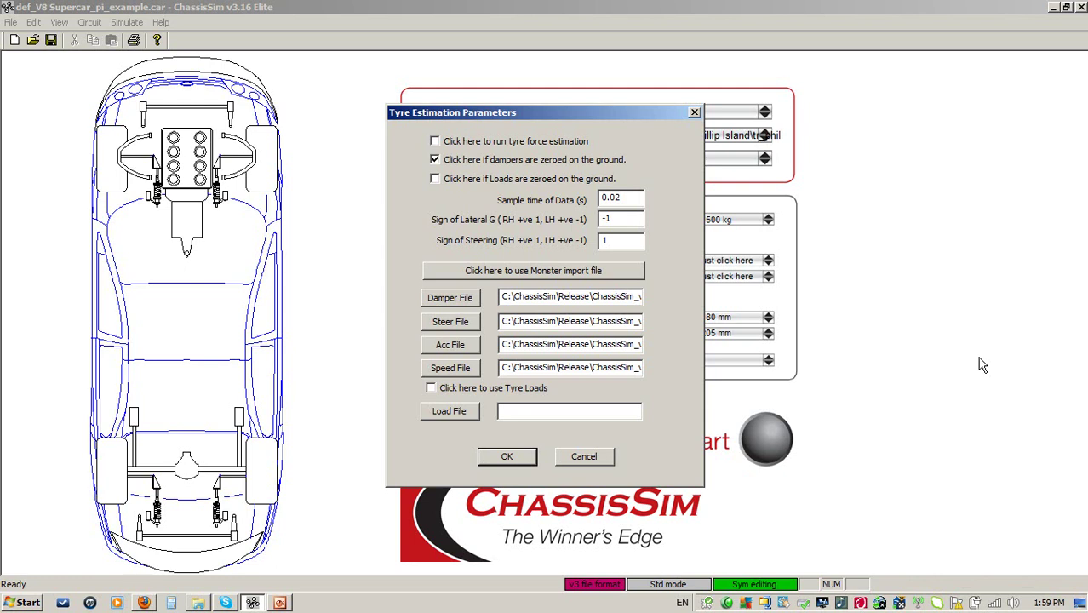
left_click(588, 454)
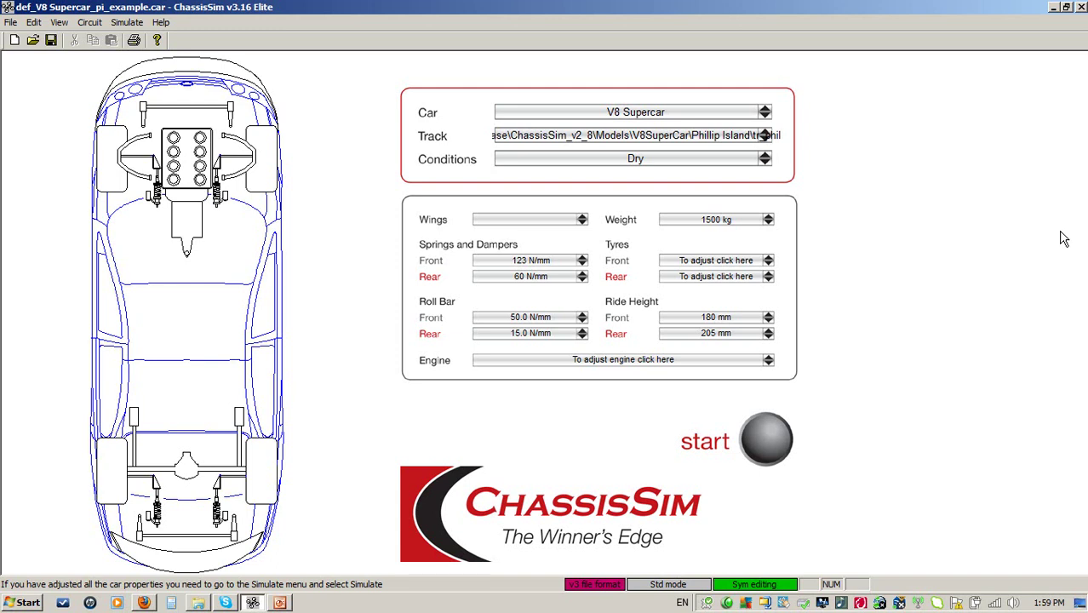
- Reopen the front tyre properties to check the Tyre Model Quick Edit/Start settings, and cancel out of them
left_click(230, 167)
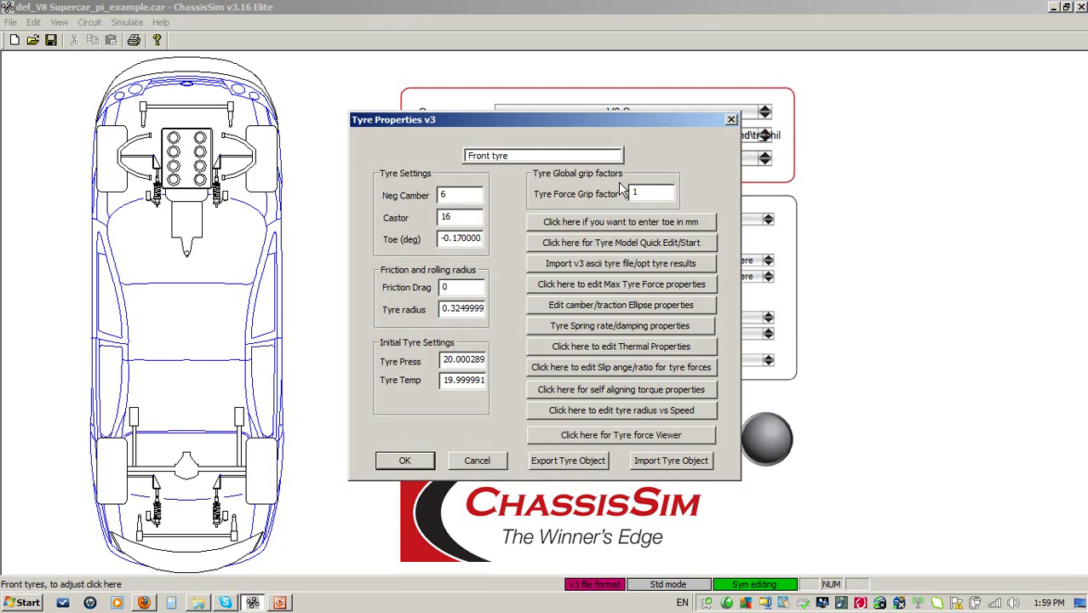
left_click(659, 246)
left_click(548, 444)
left_click(490, 462)
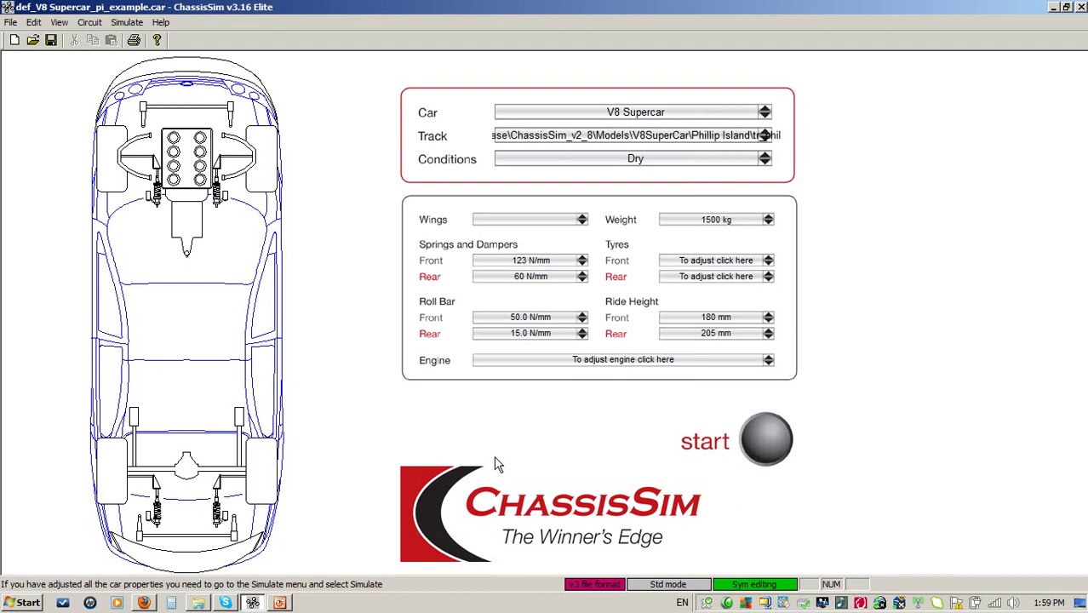
- Look over the Tyre Force Modelling settings for tyre curve force determination, and cancel them
left_click(124, 25)
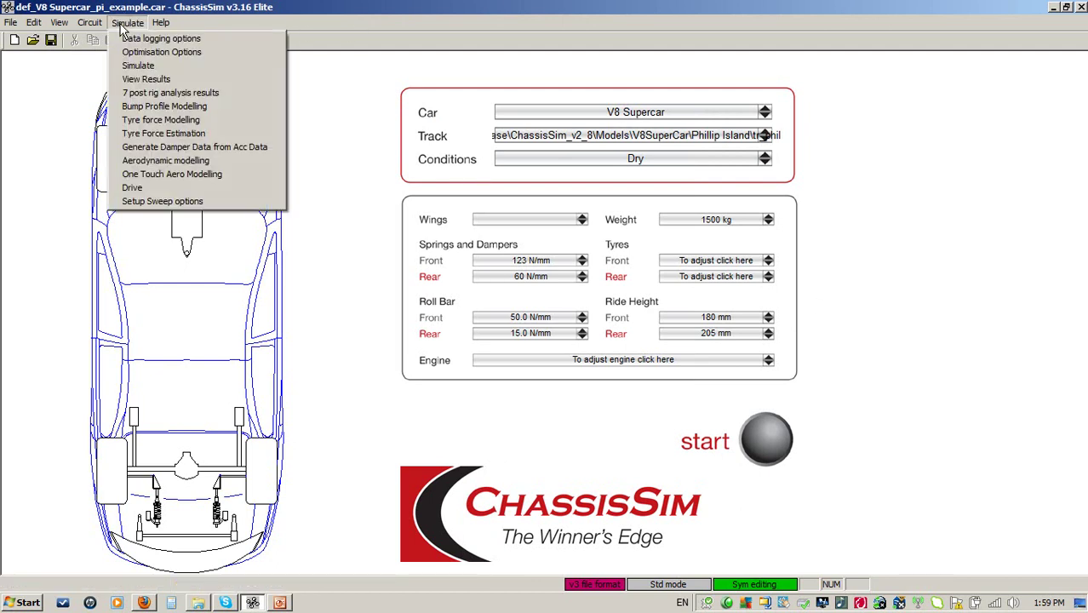
left_click(226, 120)
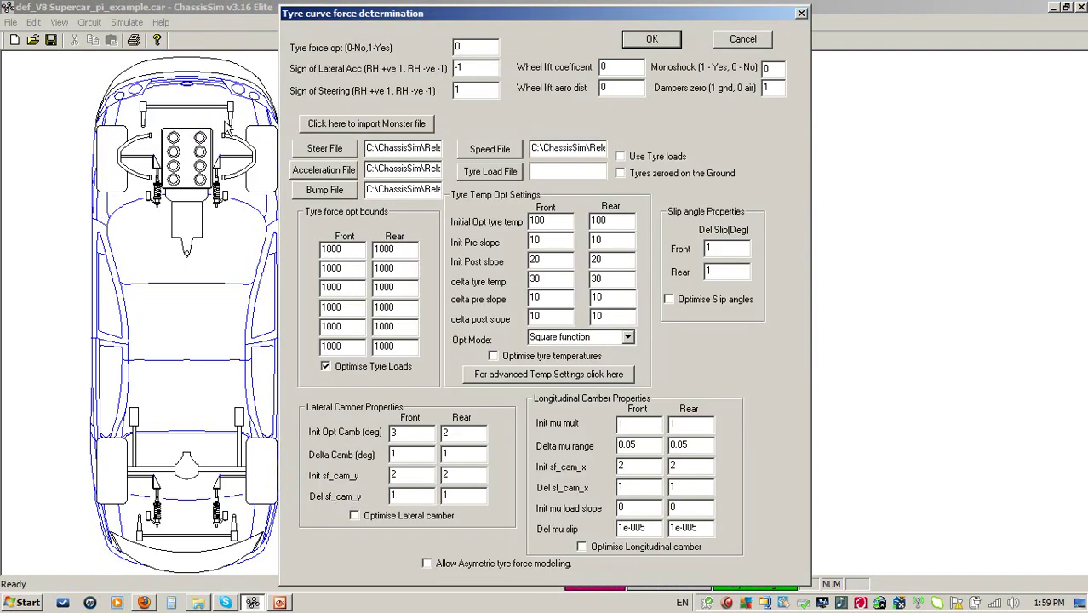
left_click(742, 40)
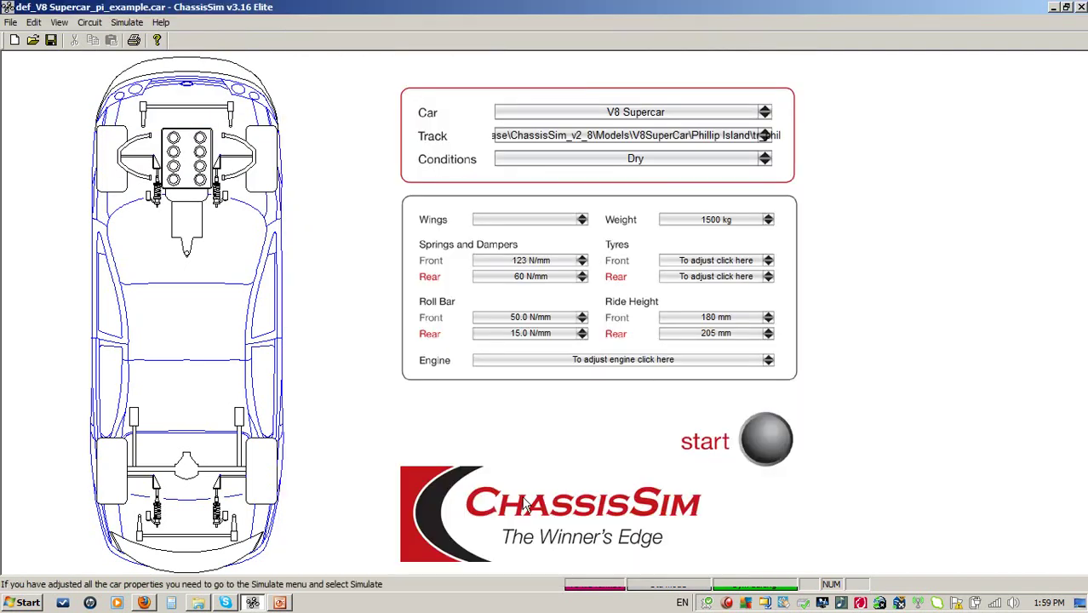
- Switch to the PowerPoint presentation CSim_v3_Tyre_Modelling_proc.ppt and show the Tyre Force Modelling Procedure slide
left_click(280, 602)
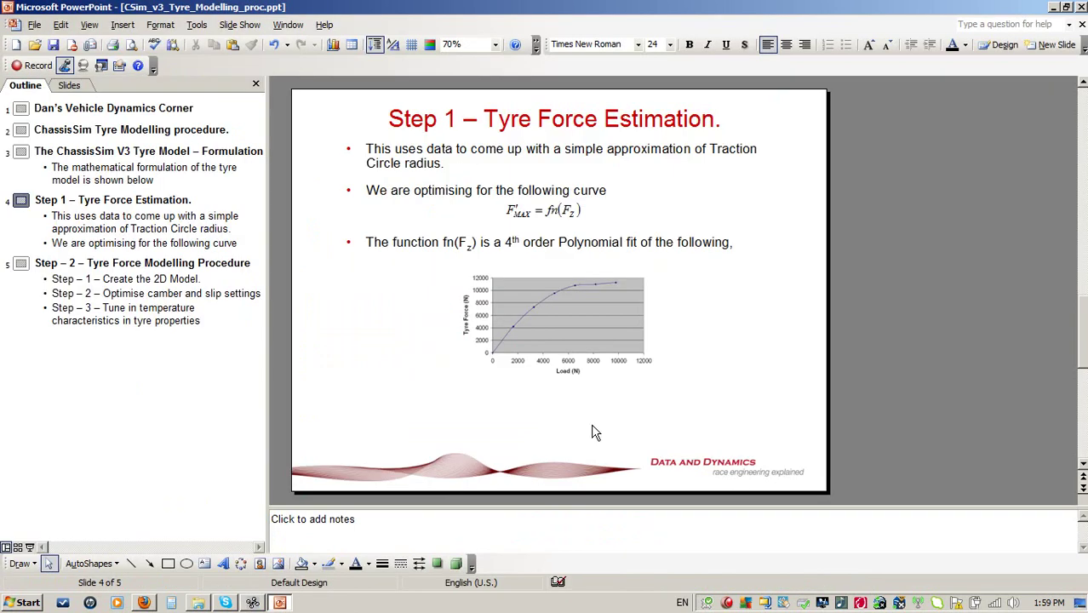
scroll(768, 253, "down", 1)
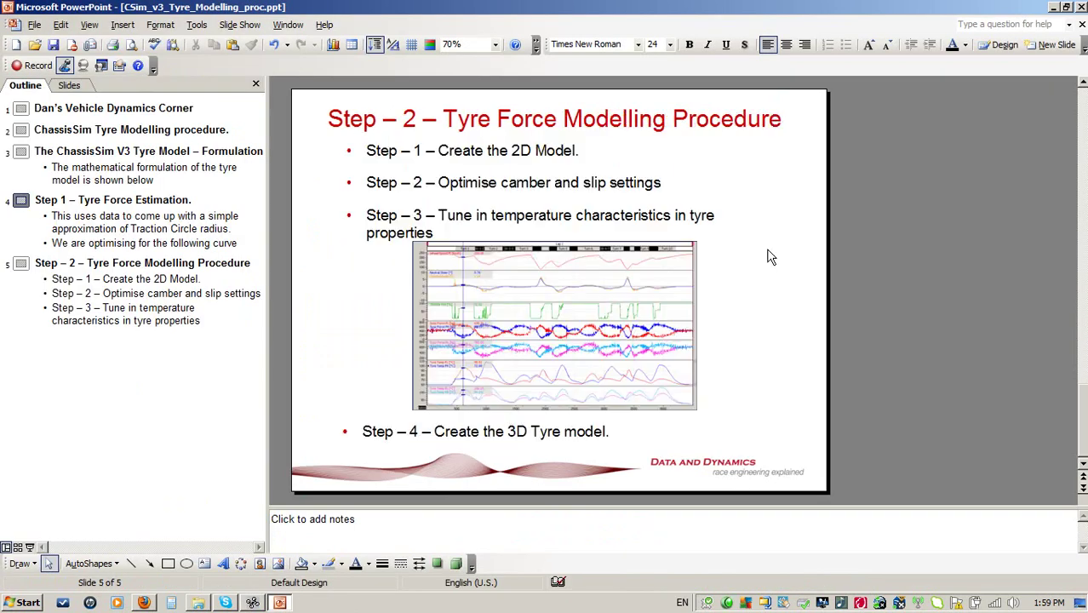
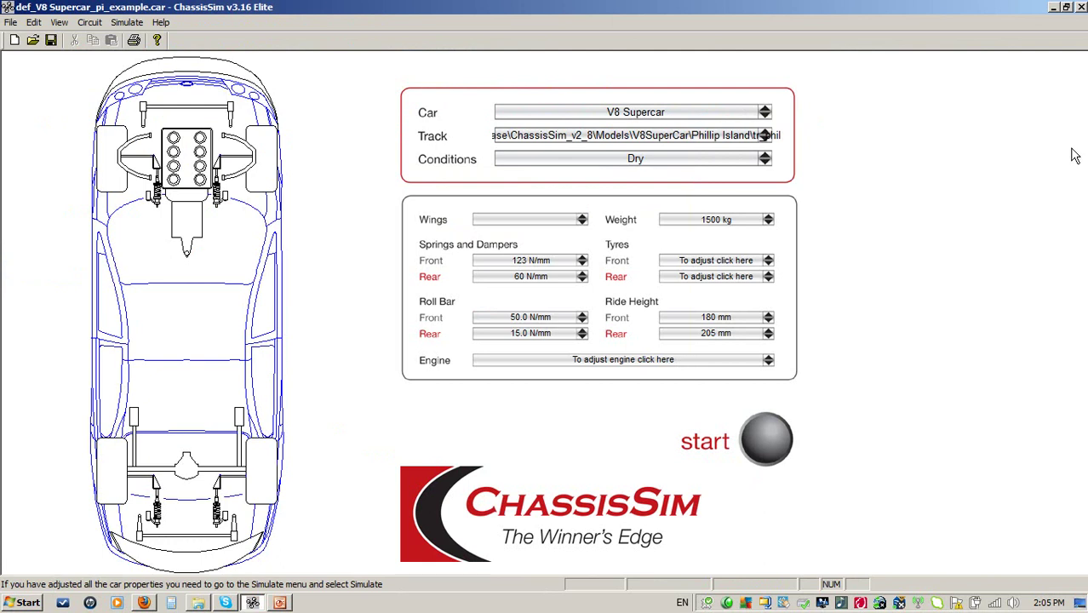
- Check the signs of lateral acceleration and steering in the Tyre Force Modelling settings, and accept them without changes
left_click(127, 26)
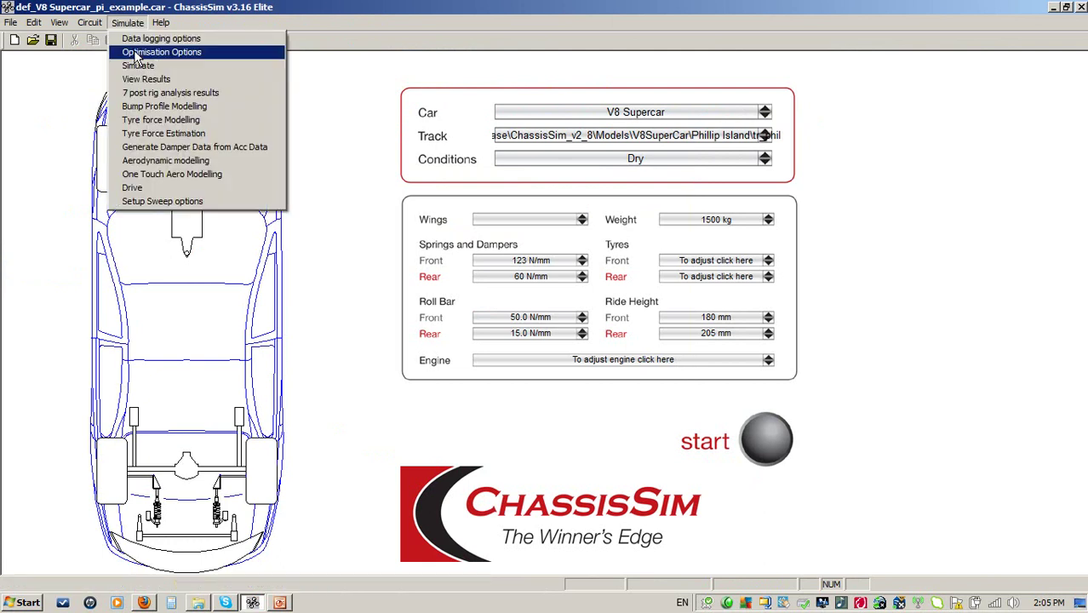
left_click(195, 121)
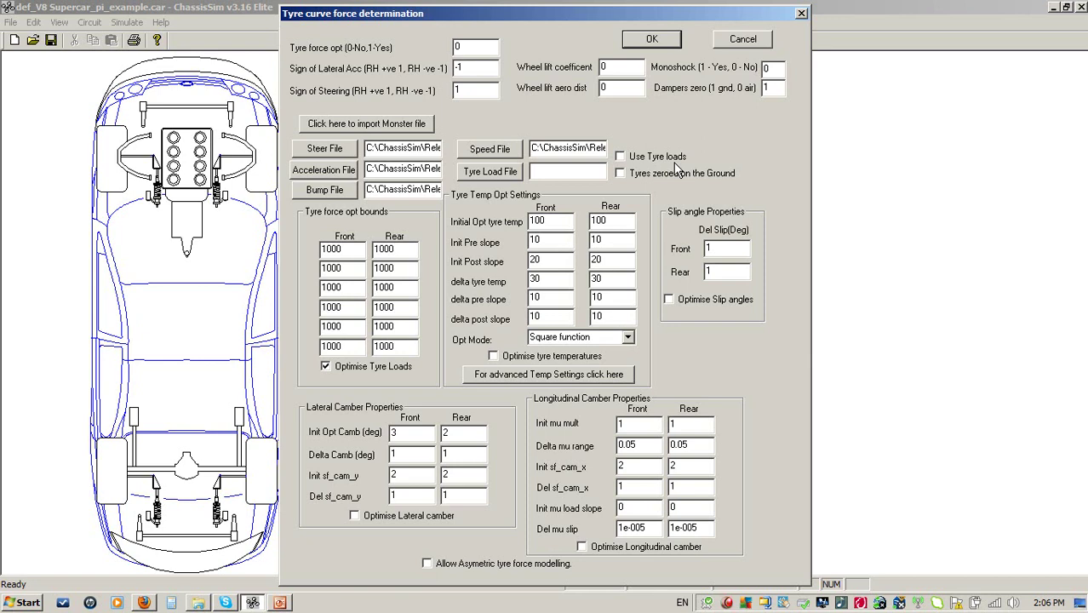
double_click(467, 68)
double_click(470, 90)
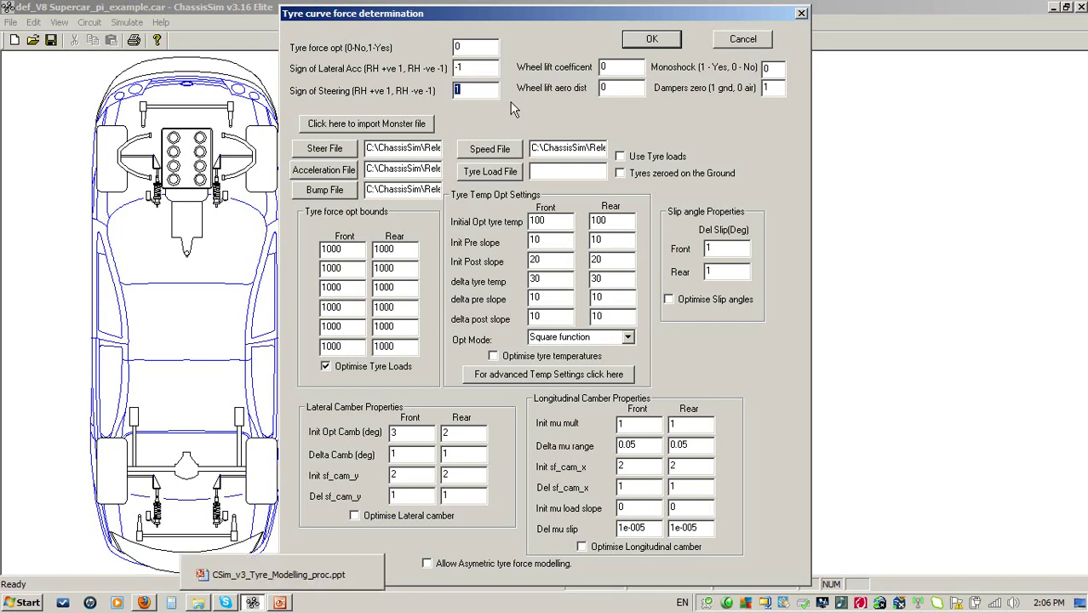
left_click(652, 41)
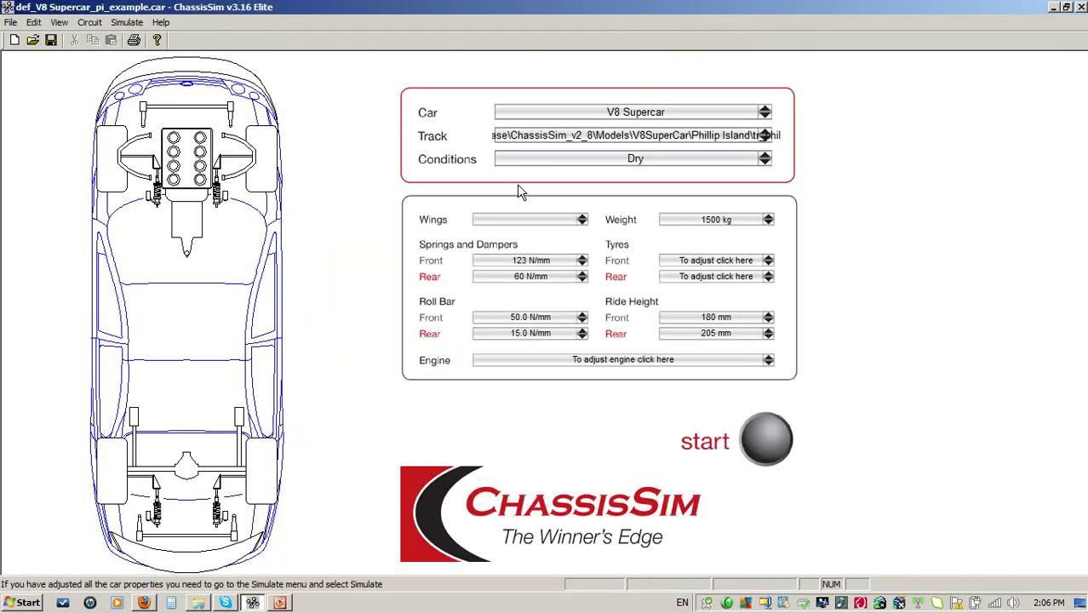
- Examine the front tyre's traction circle radius versus load curve through the Tyre Model Quick Edit/Start settings, and cancel out of them
left_click(259, 169)
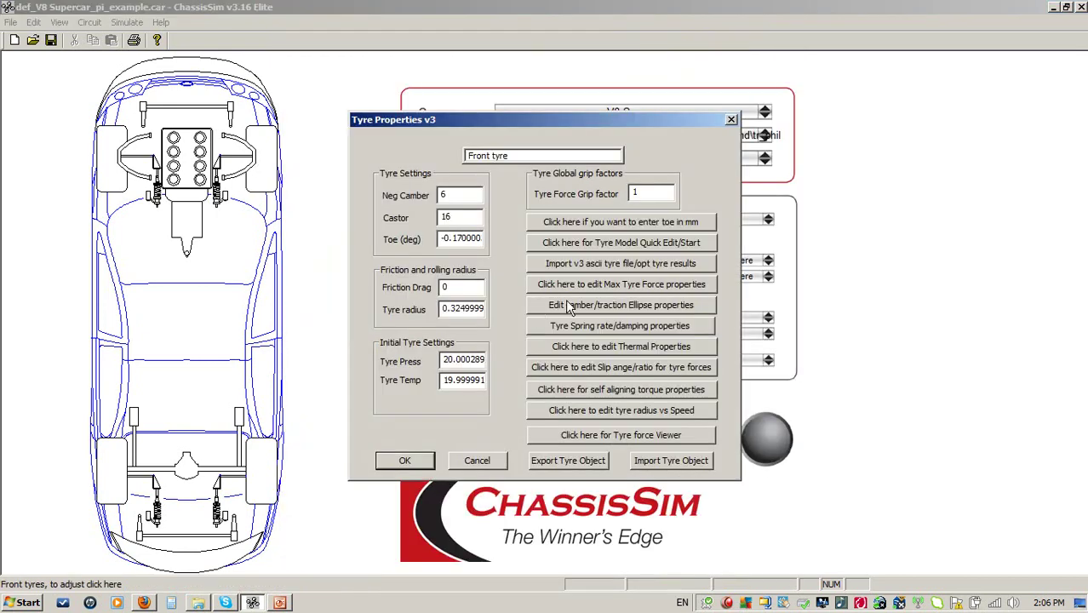
left_click(605, 243)
left_click(637, 247)
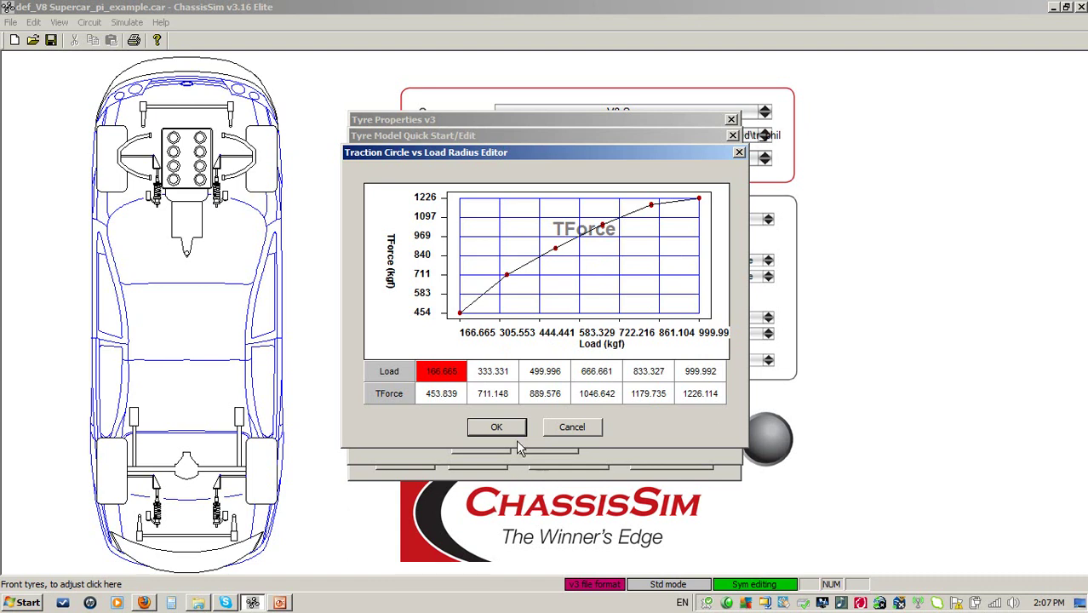
left_click(596, 428)
left_click(564, 445)
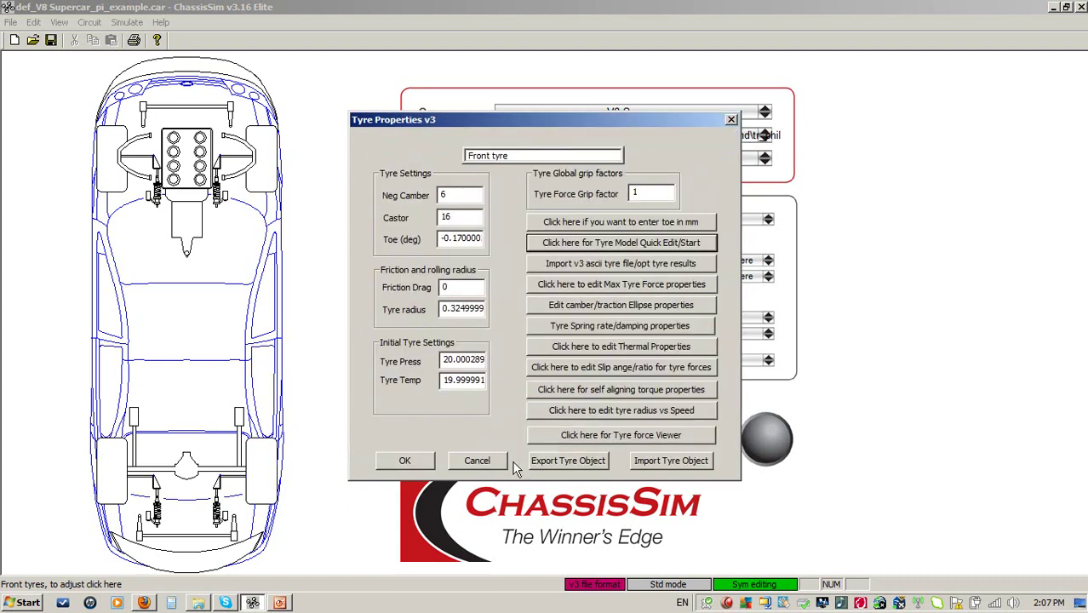
left_click(485, 460)
- Review the tyre temperature, slip angle and lateral camber settings for Tyre Force Modelling, and cancel them
left_click(126, 22)
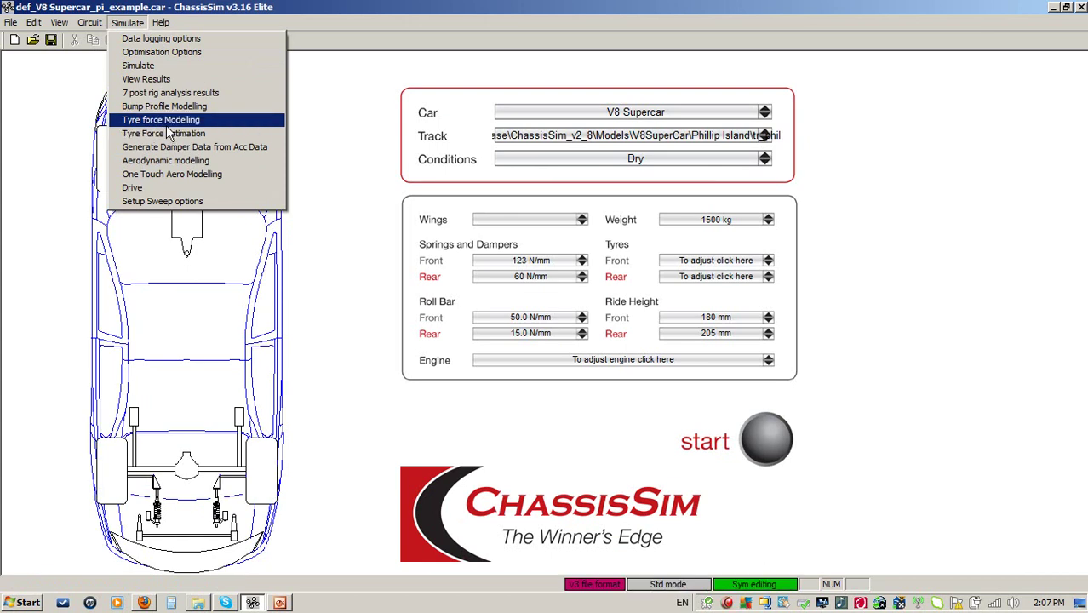
left_click(161, 119)
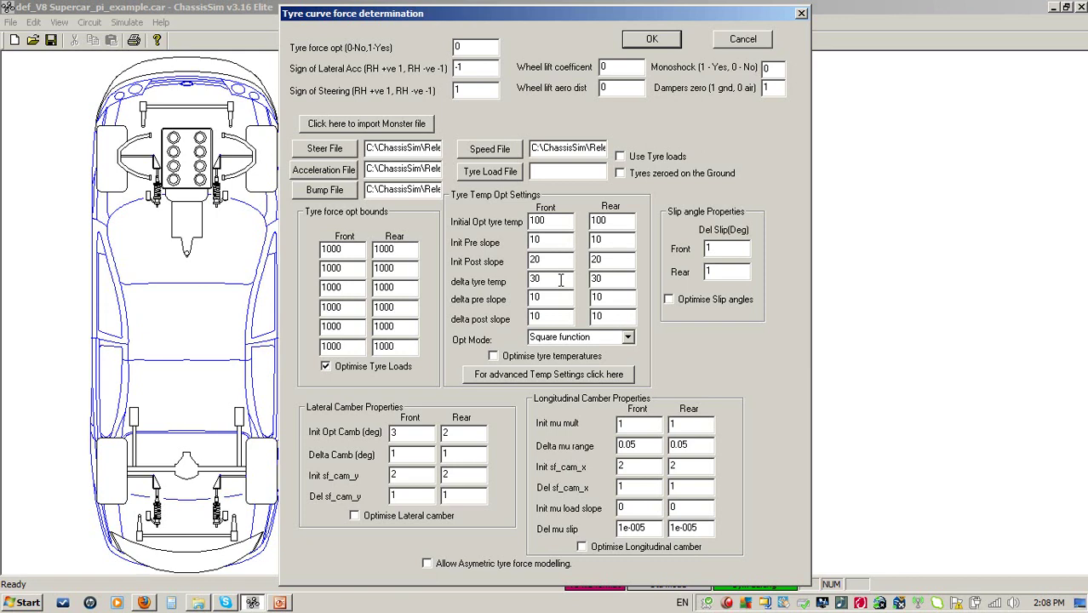
double_click(547, 220)
left_click_drag(565, 242, 530, 244)
left_click_drag(551, 262, 521, 279)
left_click(537, 281)
key("Tab")
left_click(550, 259)
left_click_drag(548, 315, 518, 315)
left_click(725, 252)
left_click(418, 435)
double_click(417, 436)
double_click(410, 458)
left_click(762, 44)
- Check the front tyre's camber and ellipse properties in the Quick Edit/Start settings, and cancel out of them
left_click(259, 164)
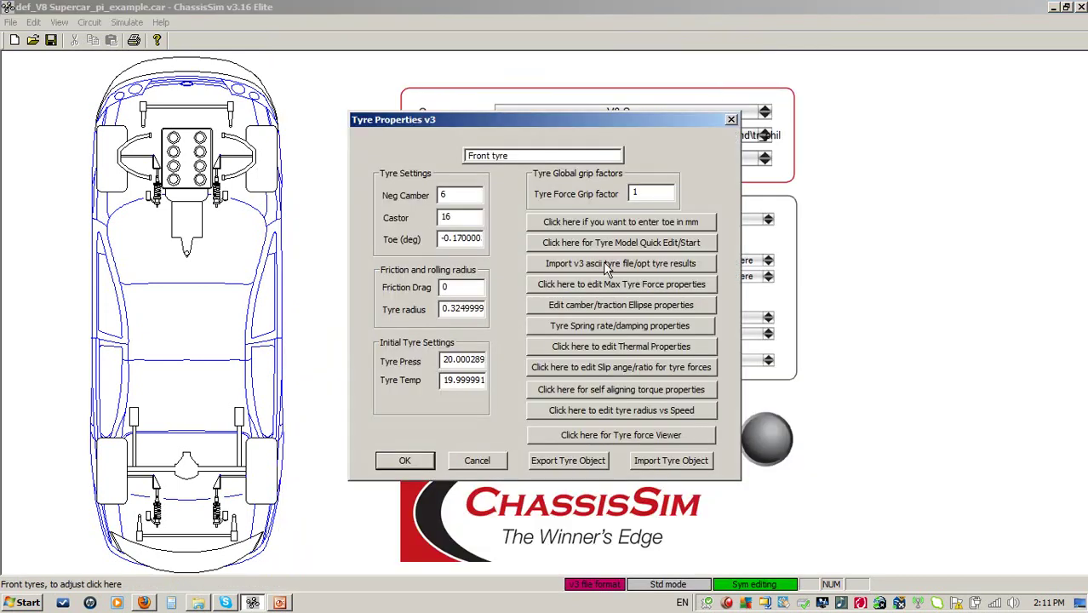
left_click(654, 243)
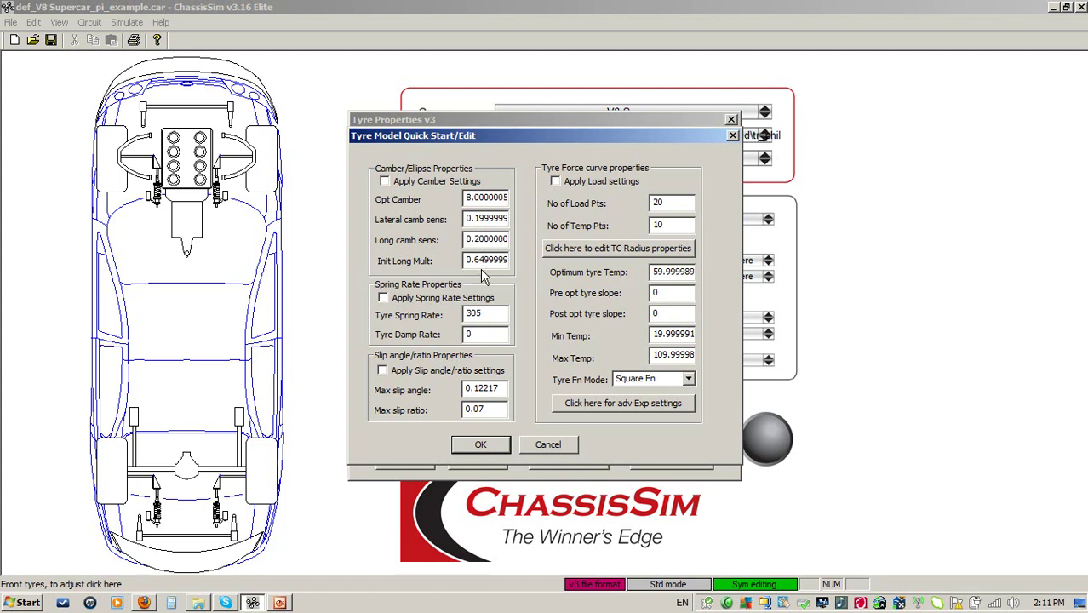
left_click(547, 444)
left_click(481, 456)
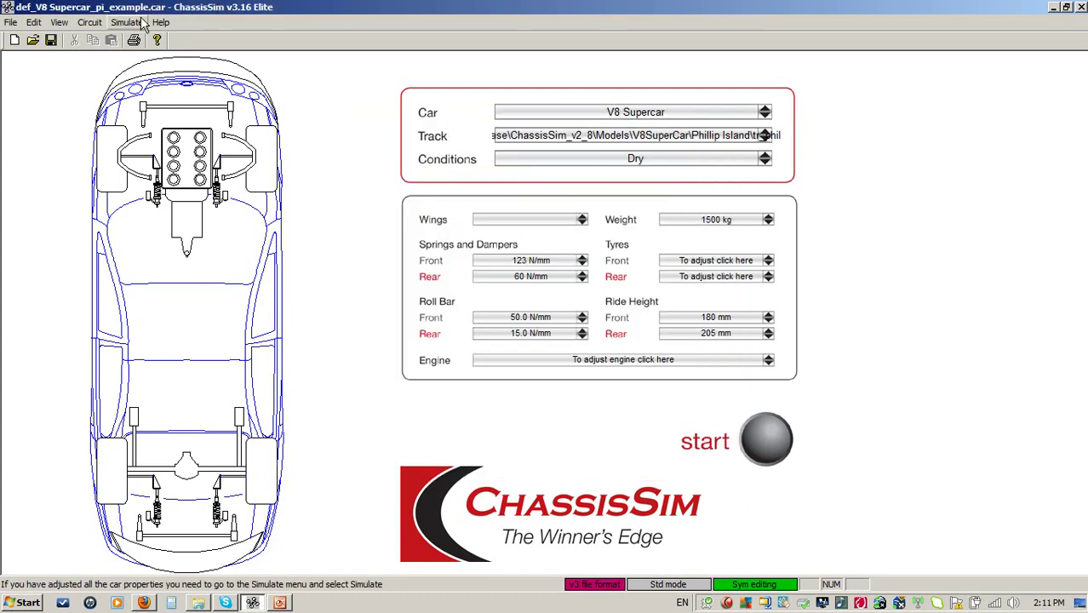
- In the Tyre Force Modelling settings, set the lateral initial optimum camber to 8 and delta camber to 2 degrees, front and rear
left_click(127, 22)
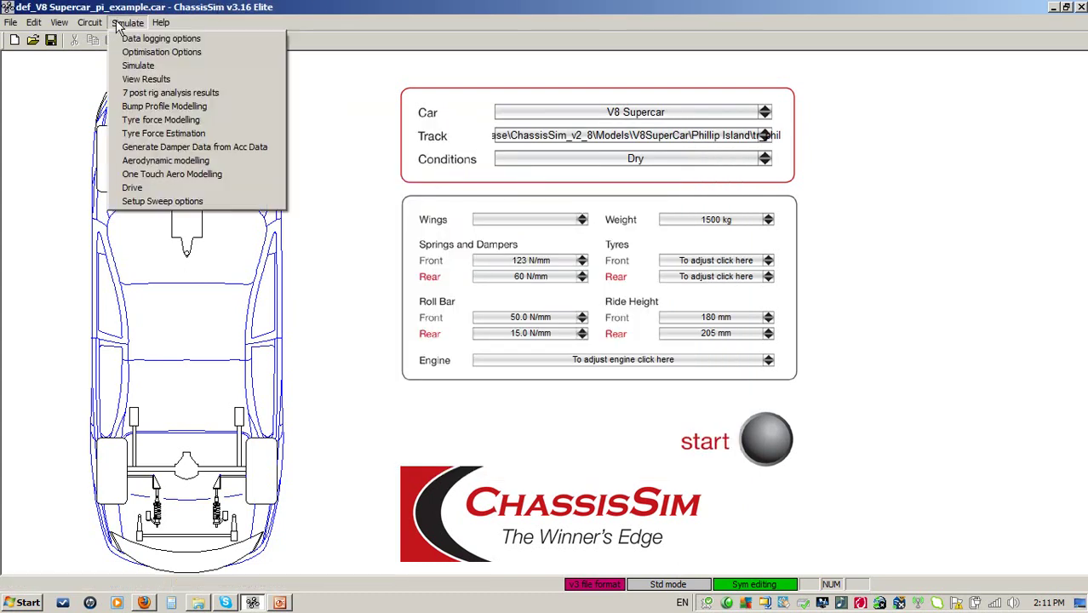
left_click(163, 120)
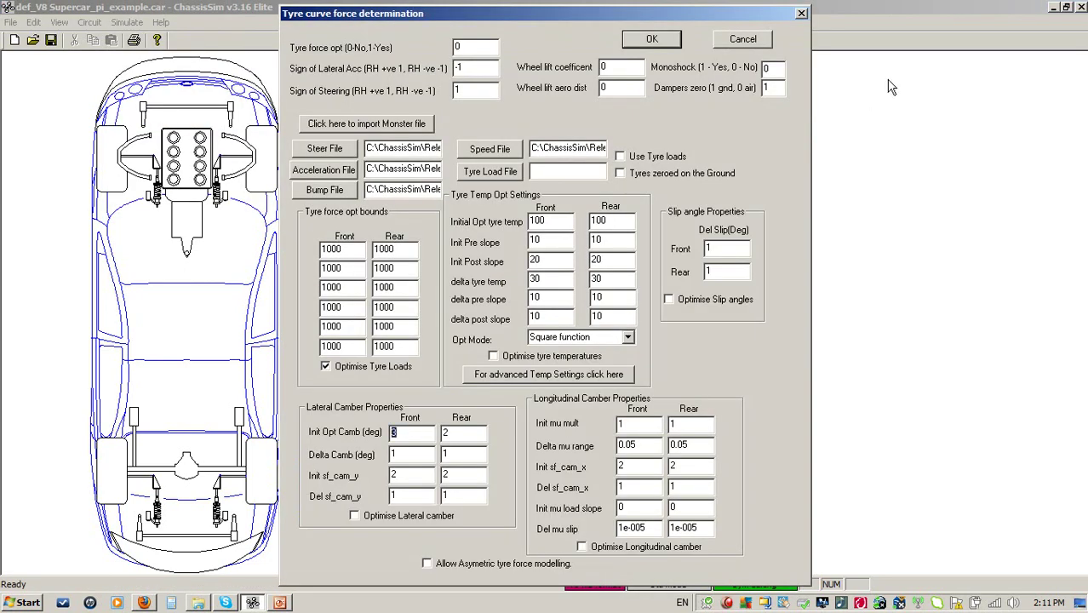
key("Tab")
type("8")
double_click(416, 454)
type("2")
double_click(460, 455)
type("2")
- Set the lateral camber Init sf_cam_y to 0.3 and Del sf_cam_y to 0.2 for front and rear
key("Tab")
type("0.3")
key("Tab")
type("0.3")
key("Tab")
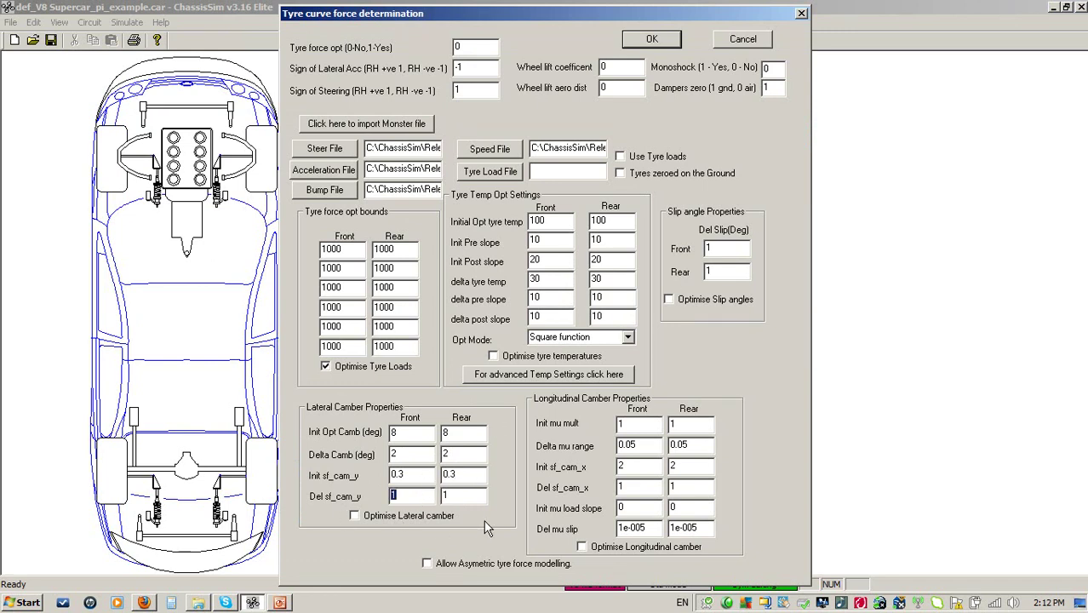
type("0.2")
key("Tab")
type("0.2")
- Set the longitudinal Init mu mult to 0.65 and Delta mu range to 0.2 for front and rear
key("Tab")
type("0.65")
key("Tab")
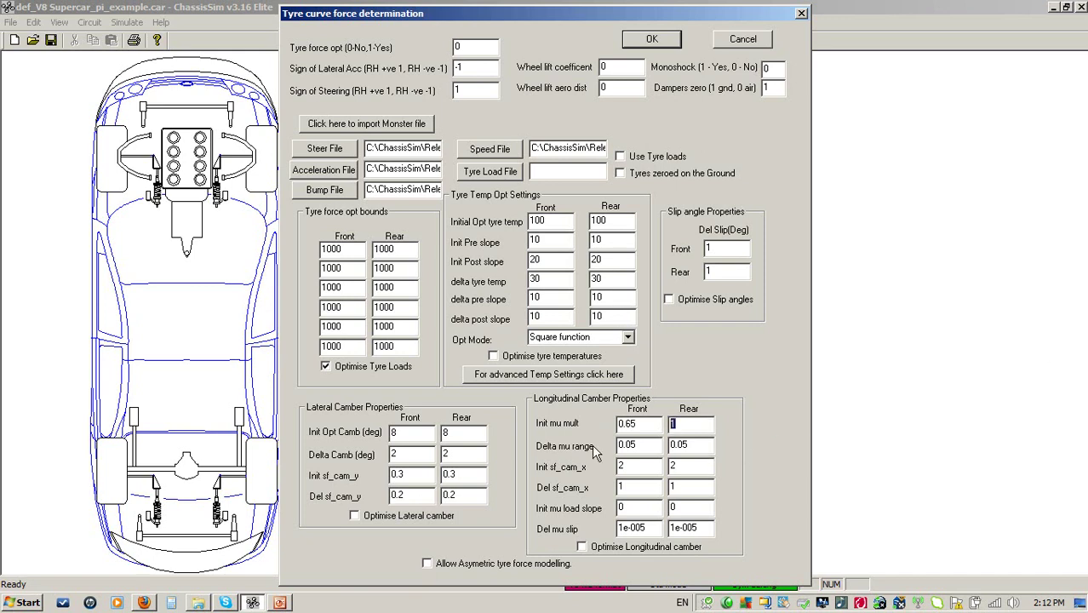
type("0.65")
left_click(639, 444)
key("BackSpace")
key("BackSpace")
type("2")
left_click(690, 452)
key("BackSpace")
key("BackSpace")
type("2")
- Set the longitudinal Init sf_cam_x to 0.3 and Del sf_cam_x to 0.2 for front and rear, and accept the settings
key("Tab")
type("0.3")
key("Tab")
type("0.3")
double_click(647, 486)
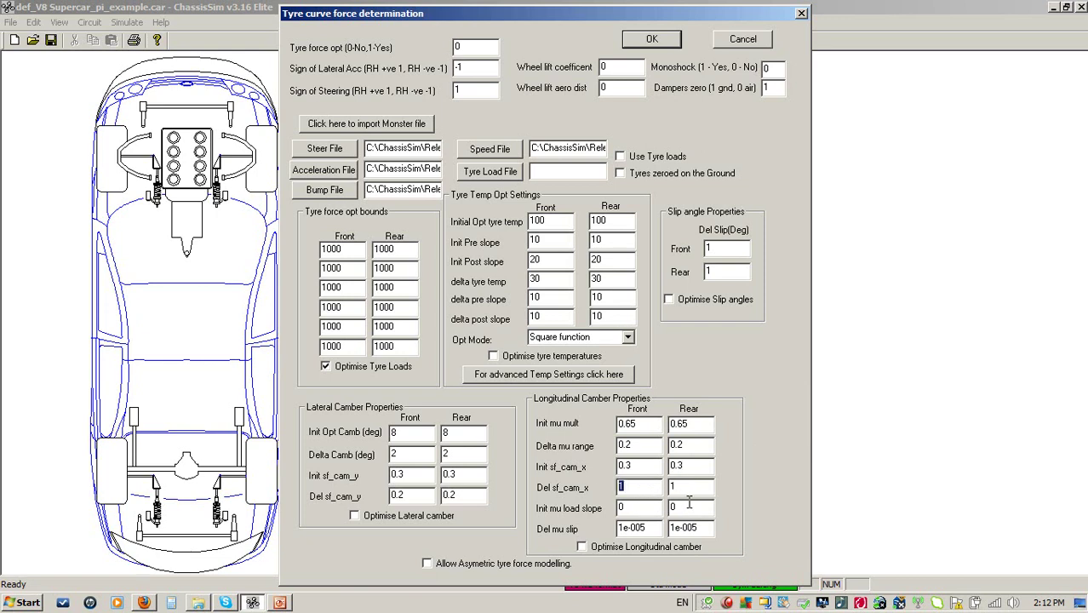
type("0.2")
double_click(702, 485)
type("0.2")
left_click(649, 39)
- Reopen the Tyre Force Modelling settings
left_click(128, 24)
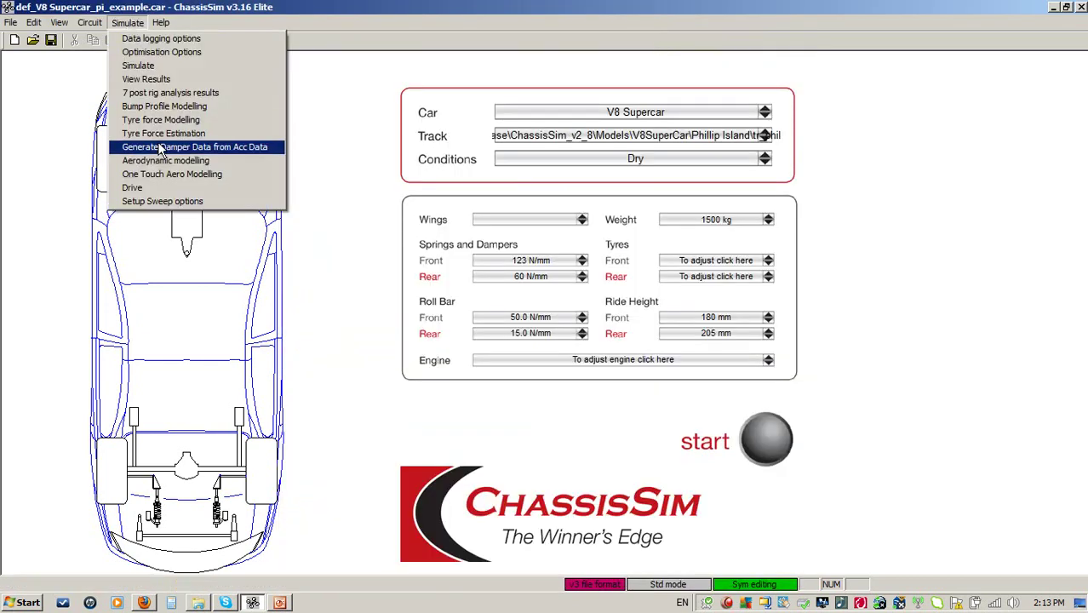
left_click(186, 123)
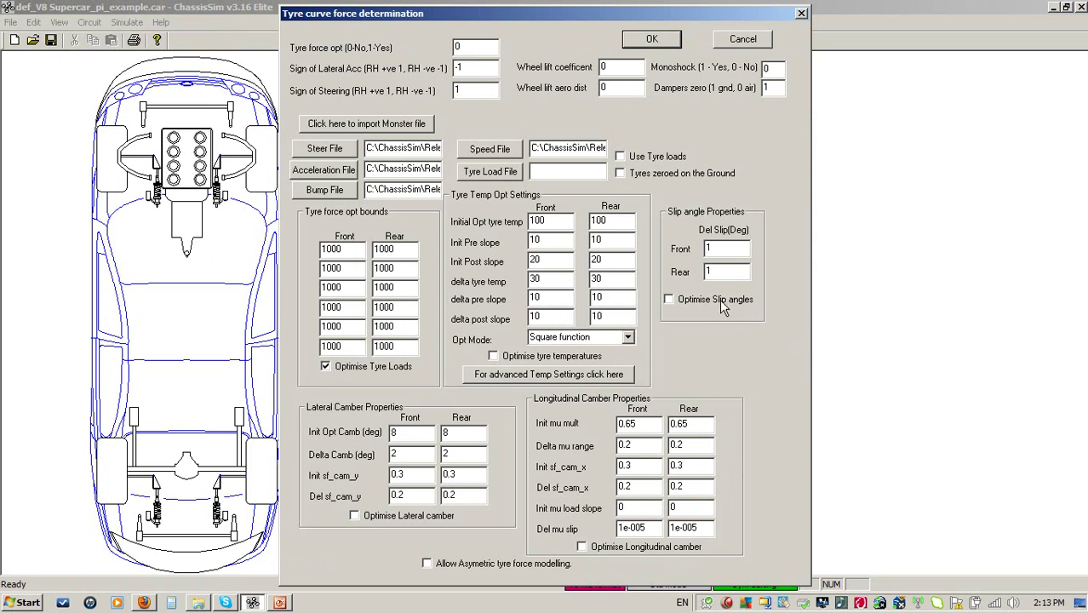
- Try the lateral camber, longitudinal camber and slip angle optimisation and the asymmetric modelling option, and switch each off again
left_click(405, 517)
left_click(637, 554)
left_click(671, 300)
left_click(671, 303)
left_click(688, 548)
left_click(400, 515)
left_click(425, 563)
left_click(444, 565)
- Set Tyre force opt to 1 and accept the settings to run the tyre force optimisation
left_click_drag(471, 43, 390, 52)
type("1")
left_click(660, 41)
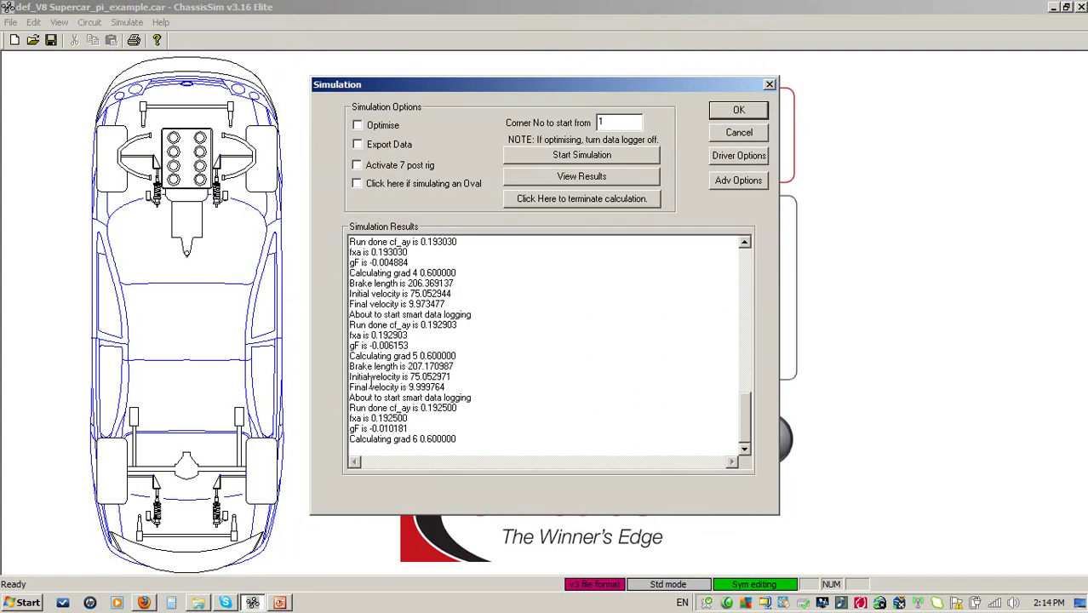
- Terminate the tyre force optimisation calculation, look over its output, and close the Simulation dialog
left_click_drag(375, 334, 410, 315)
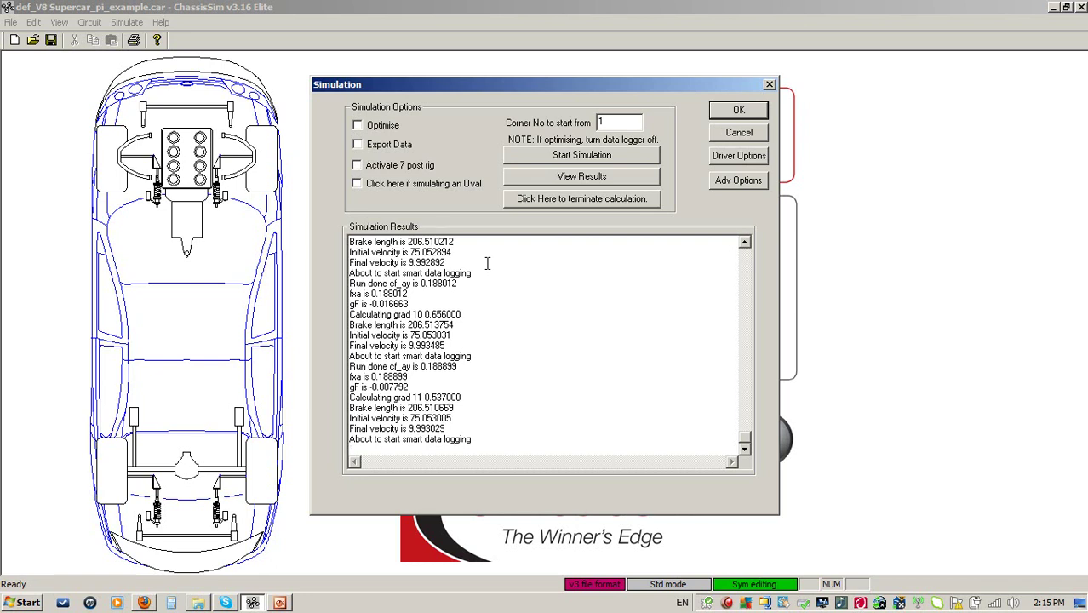
left_click(581, 199)
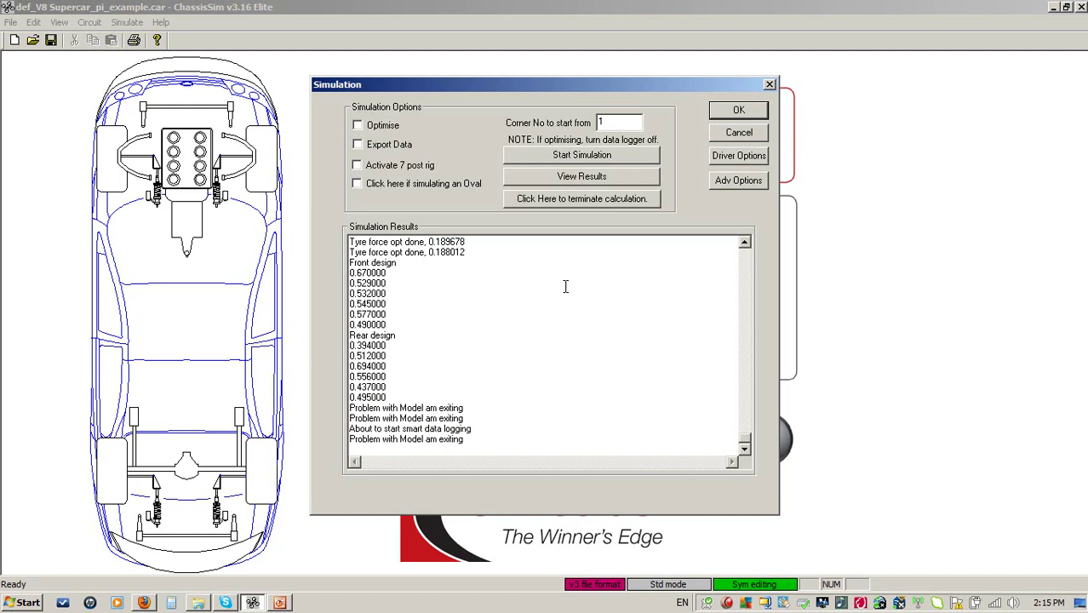
left_click_drag(469, 442, 349, 409)
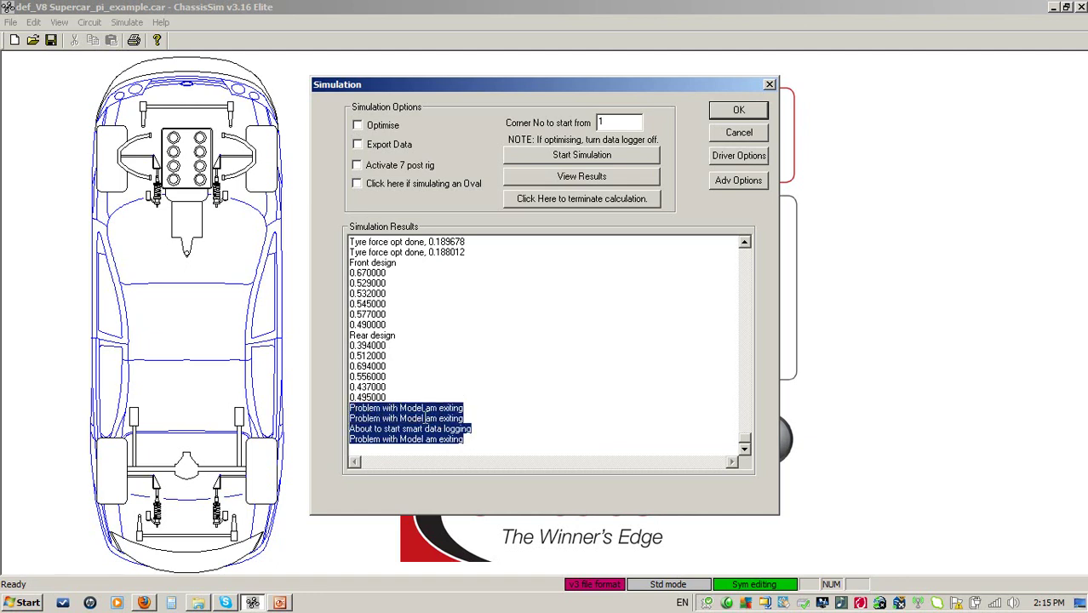
left_click(483, 409)
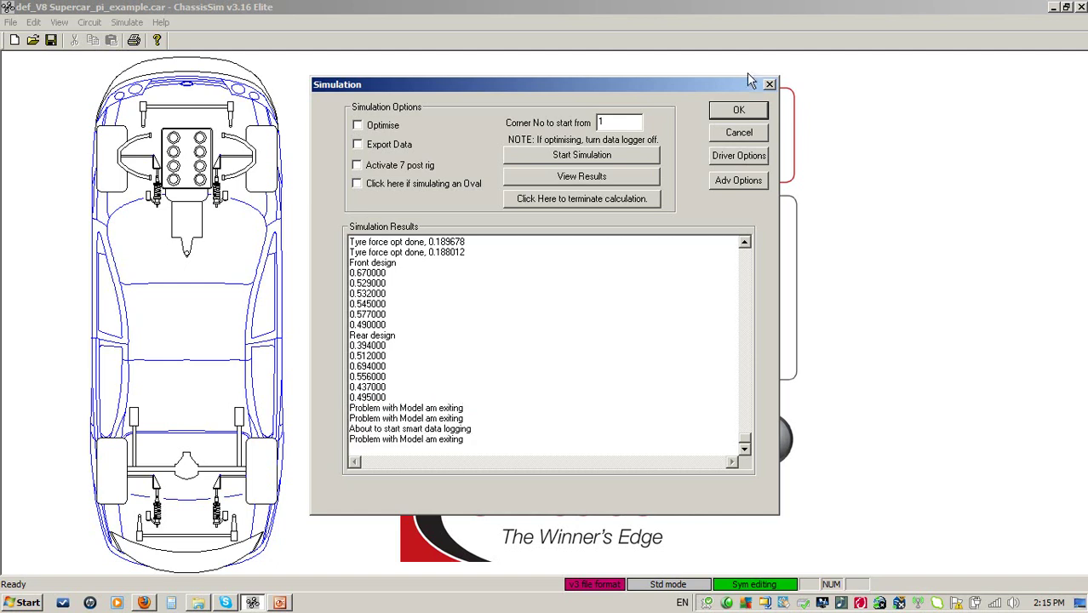
left_click(722, 135)
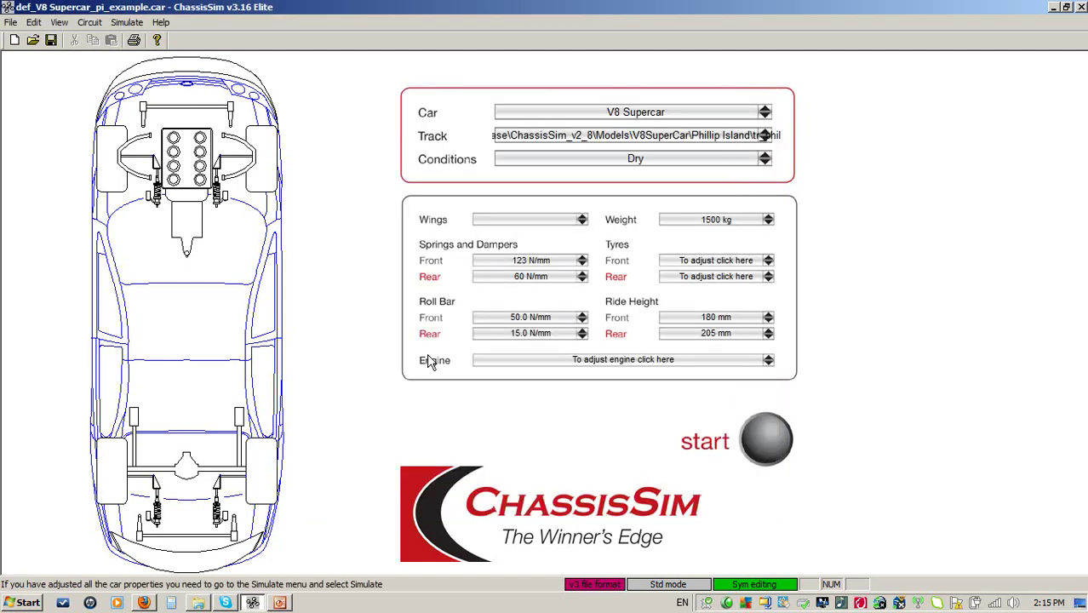
- Switch to Windows Explorer and browse to the ChassisSim\Release\ChassisSim_v2_8\Models\V8SuperCar\Phillip Island folder
left_click(197, 603)
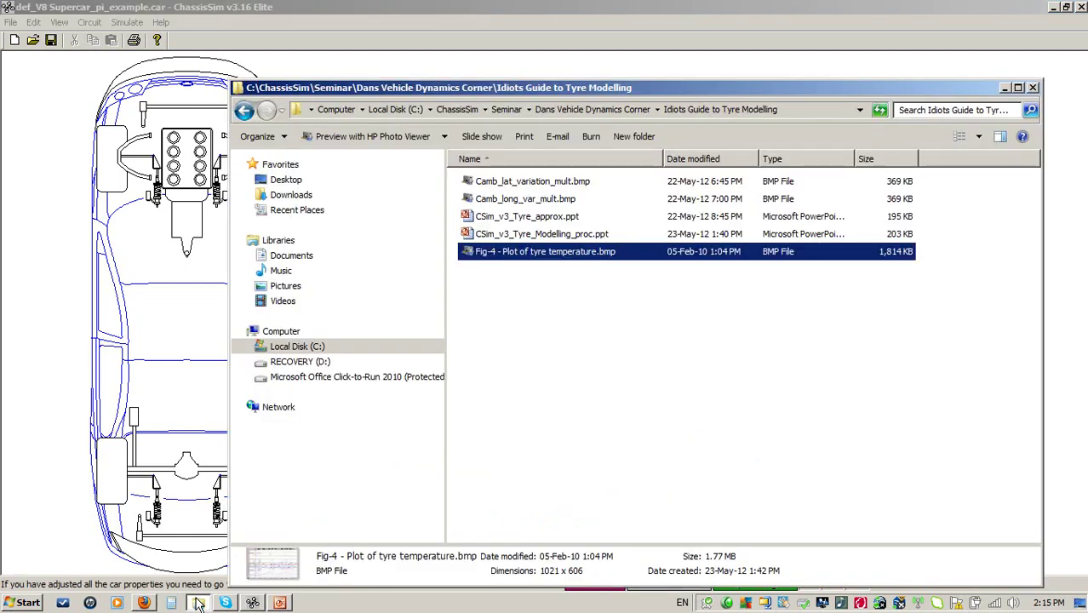
left_click(451, 109)
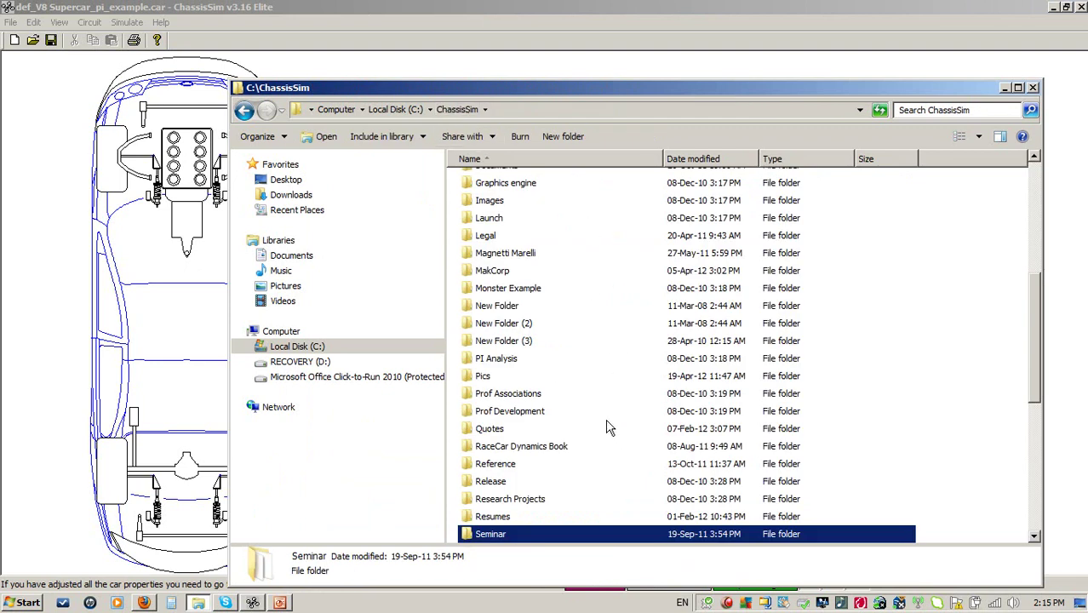
double_click(501, 482)
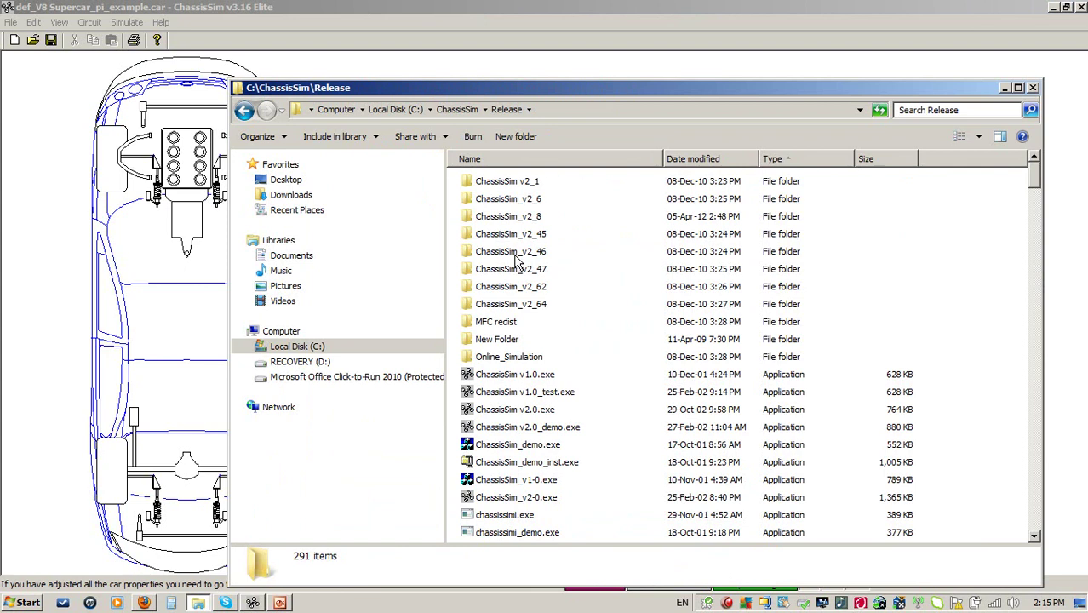
double_click(515, 216)
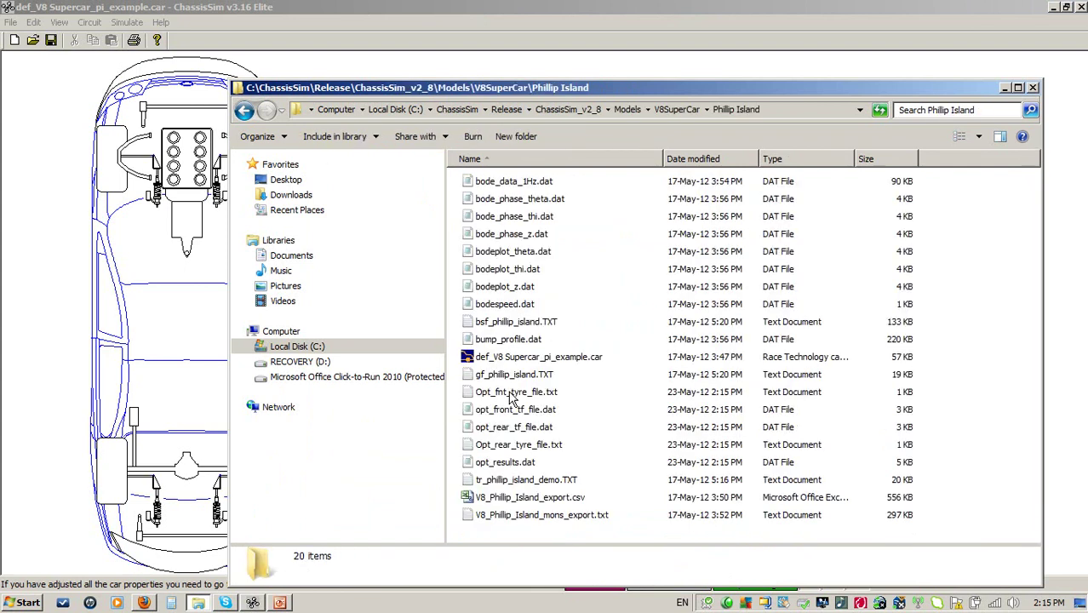
- Examine the optimised tyre forces in Opt_fnt_tyre_file.txt and Opt_rear_tyre_file.txt, closing each file after viewing
left_click(514, 392)
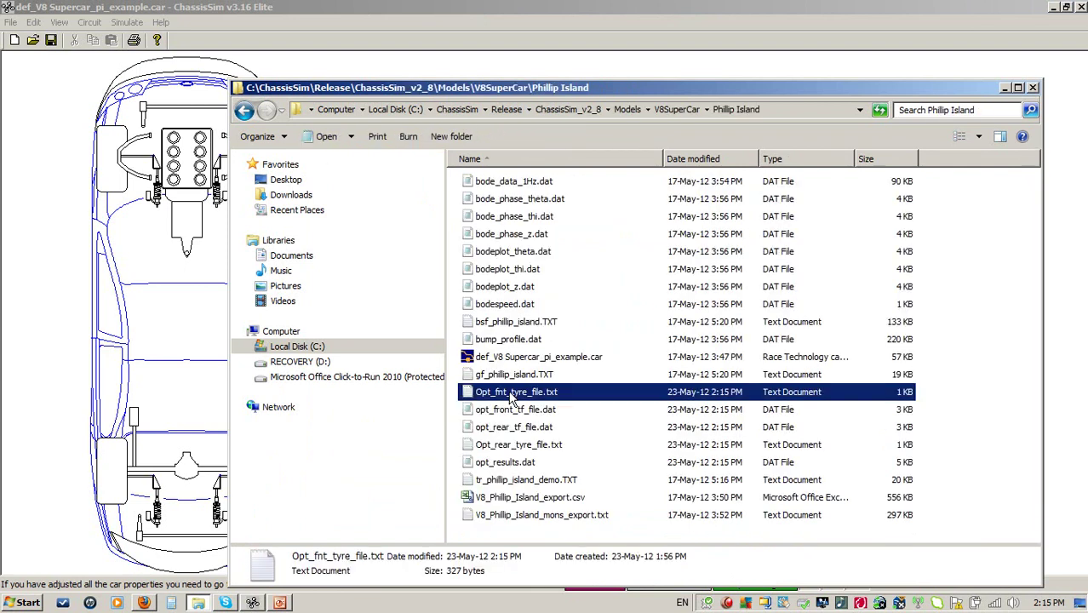
left_click(517, 446)
double_click(522, 393)
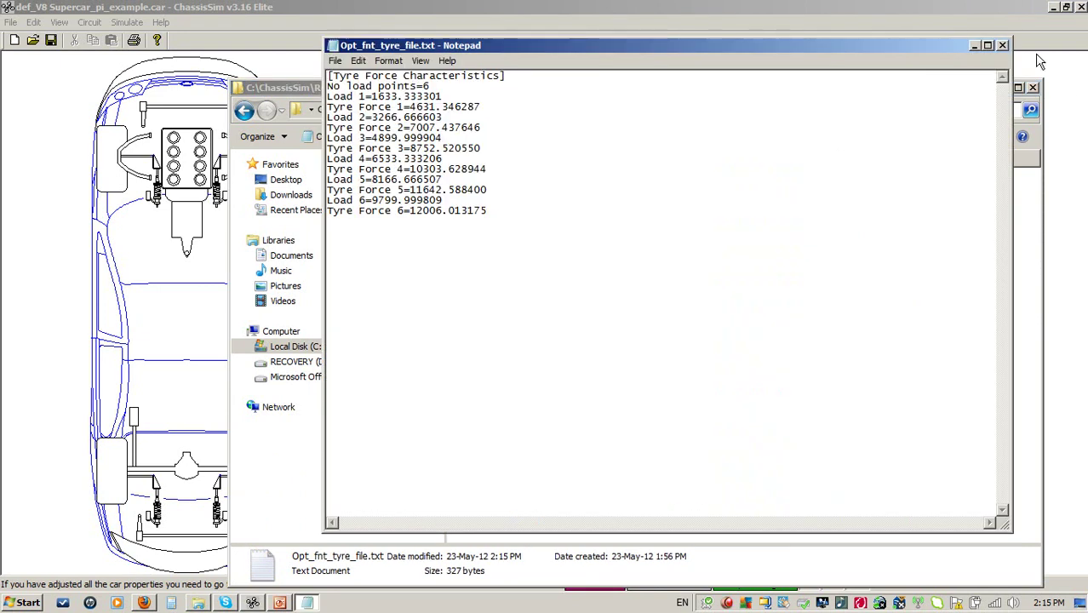
left_click(1004, 45)
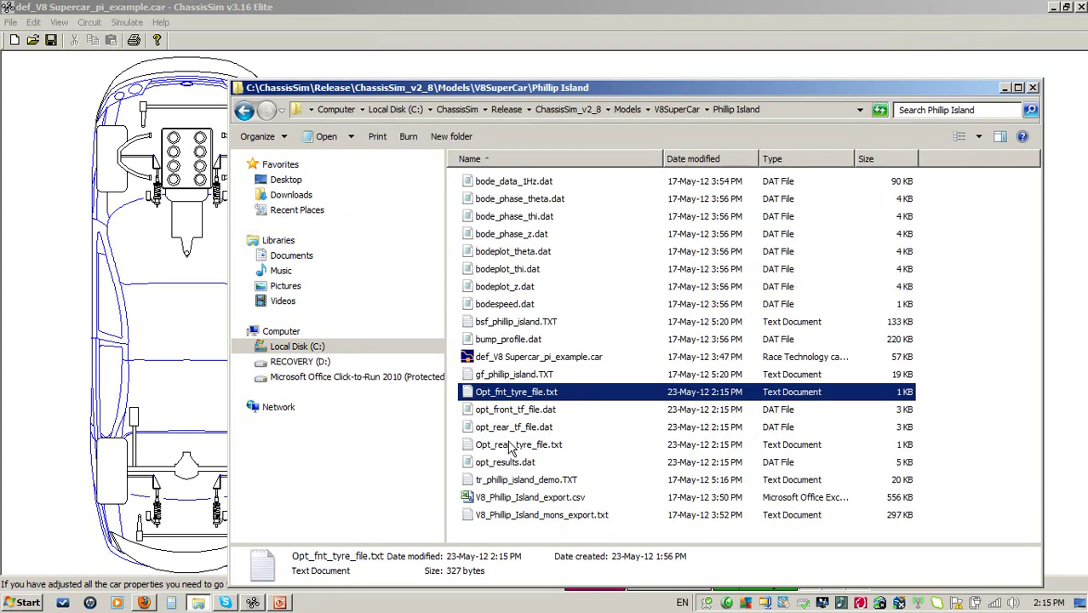
double_click(510, 446)
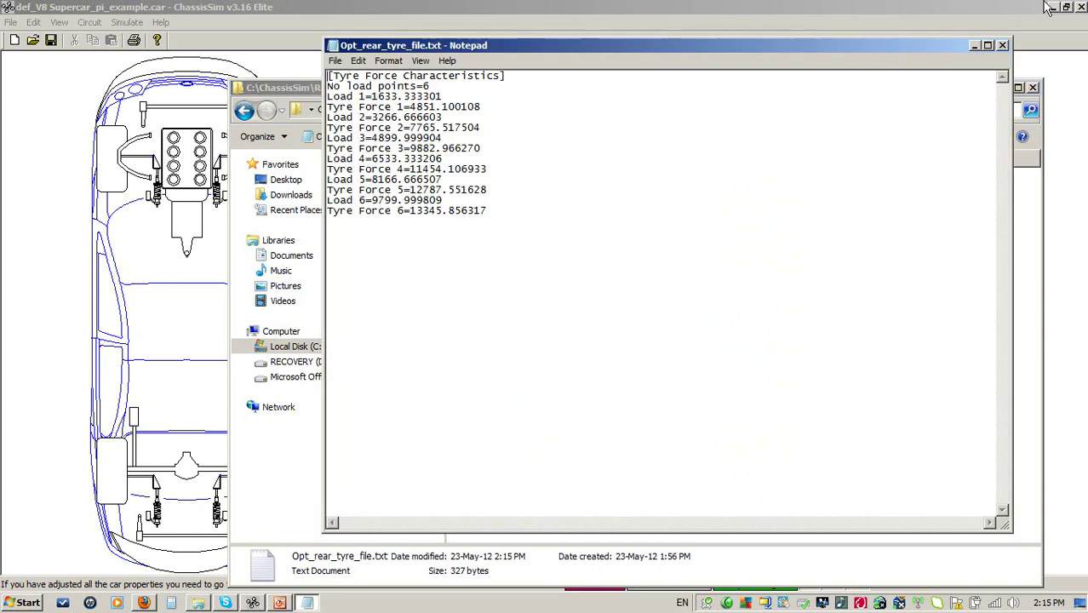
left_click(1002, 45)
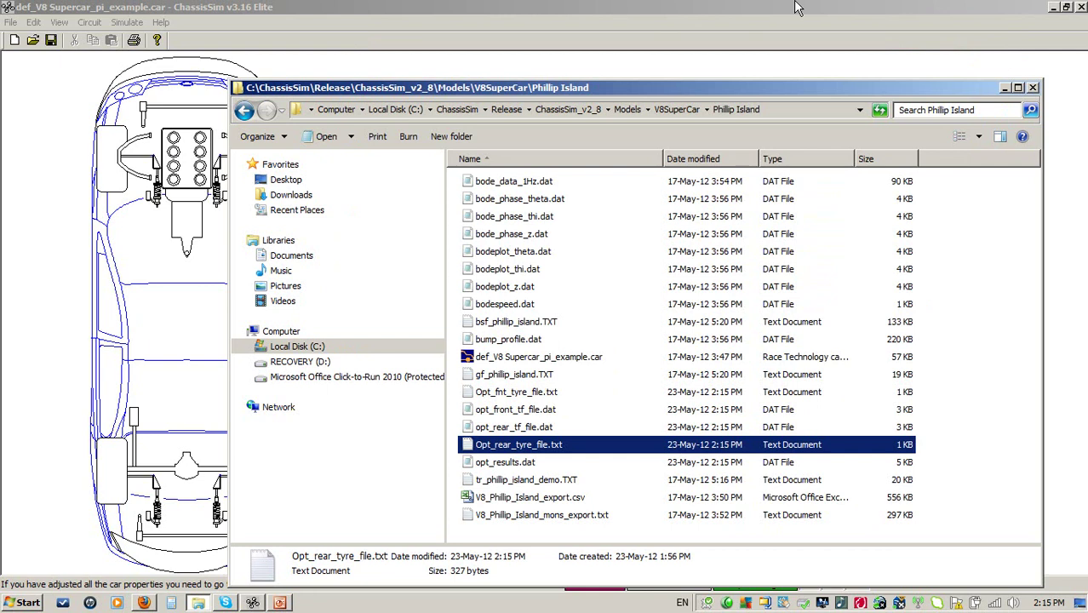
- Switch to ChassisSim, import Opt_fnt_tyre_file.txt into the front tyre, inspect its Max Tyre Force map, and cancel out of the tyre properties
left_click(223, 186)
left_click(264, 166)
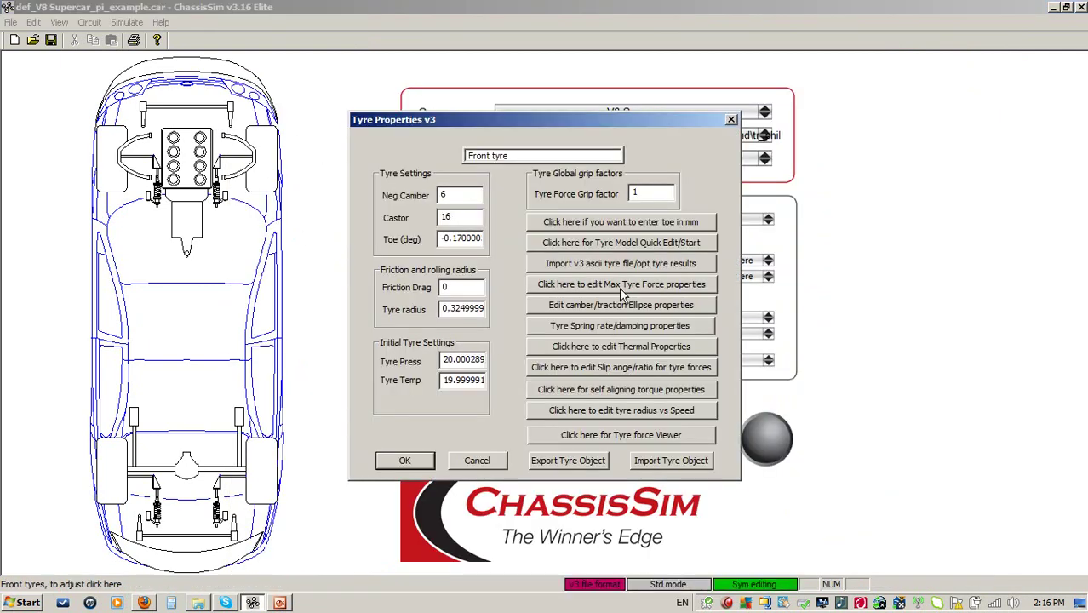
left_click(627, 263)
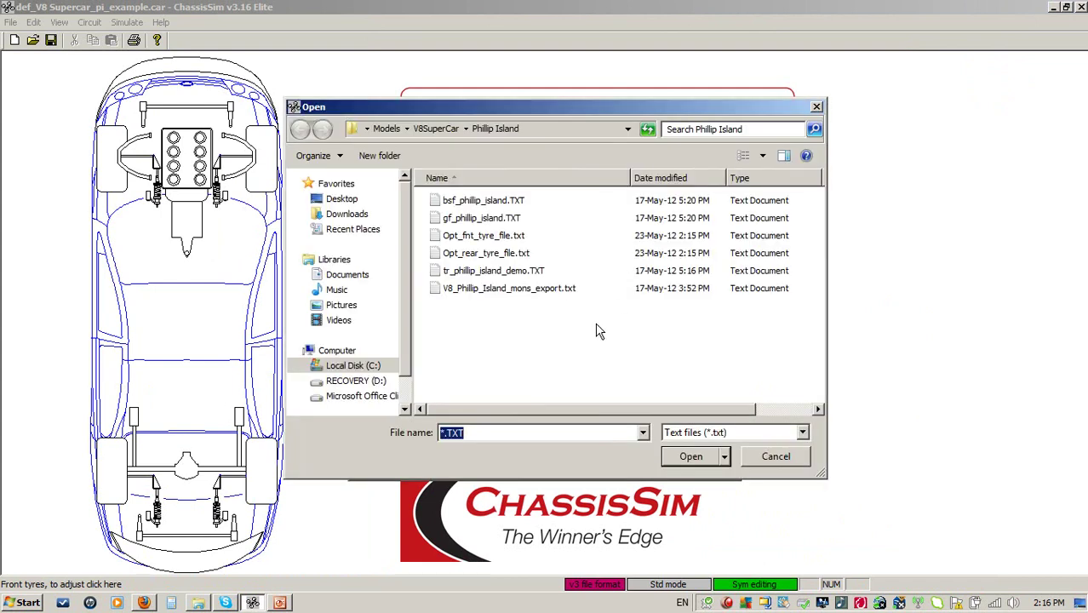
double_click(491, 236)
left_click(596, 284)
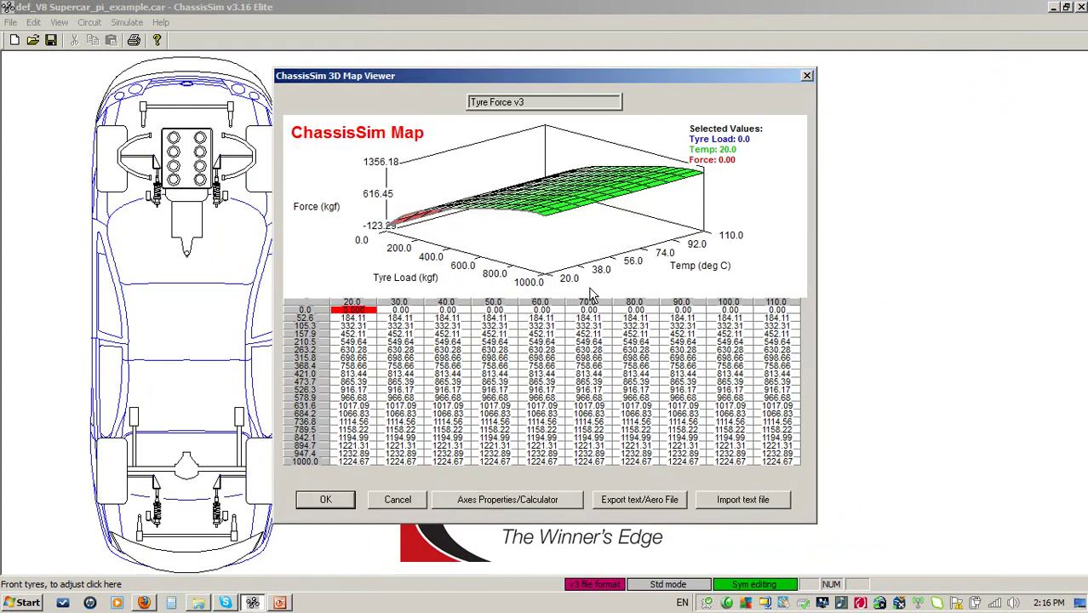
left_click(393, 501)
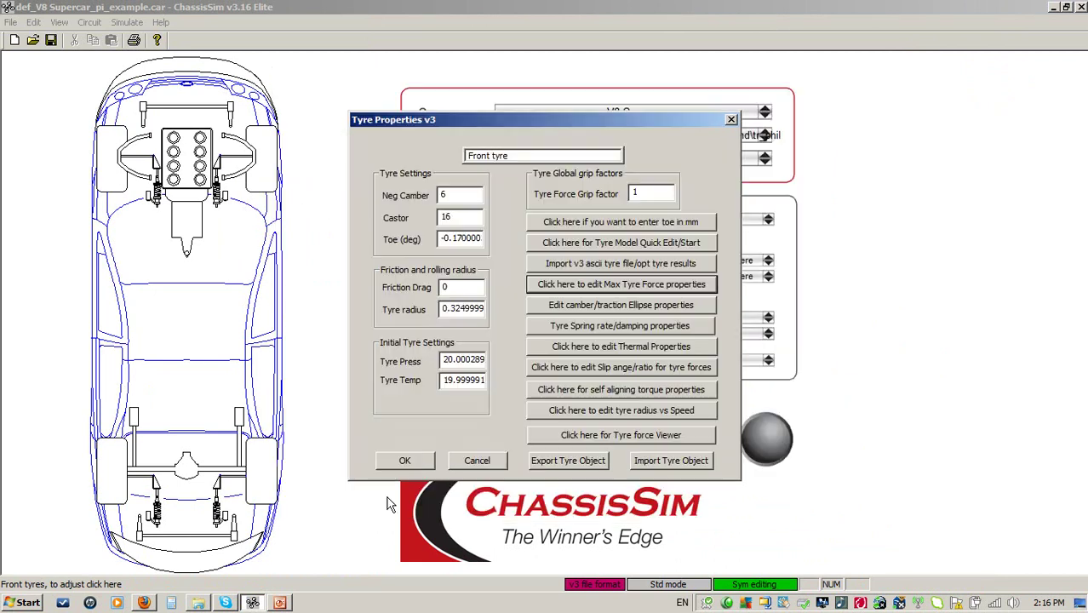
left_click(460, 461)
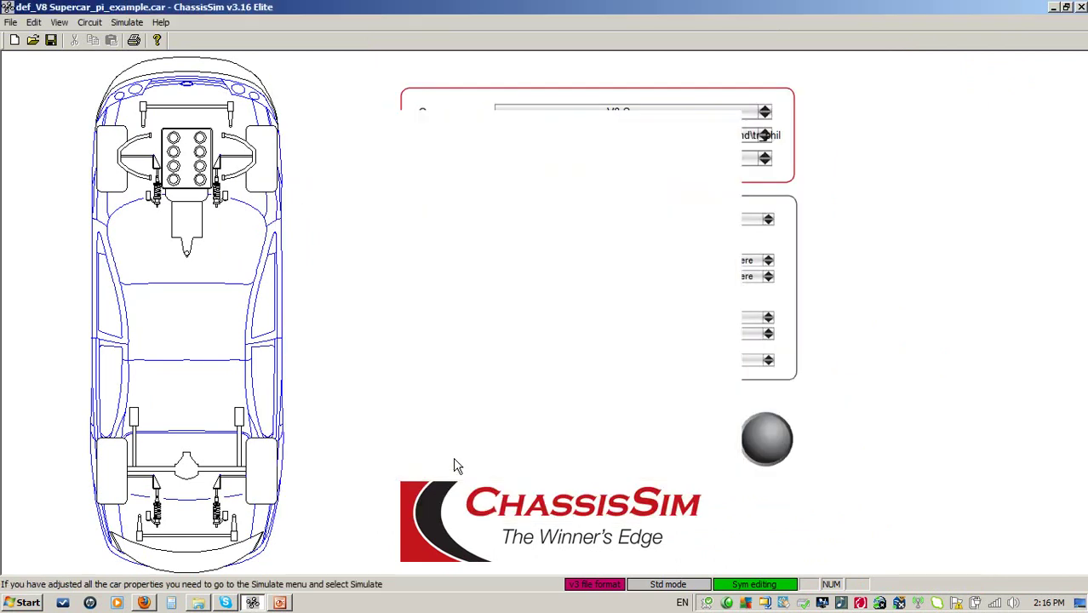
- Import Opt_rear_tyre_file.txt into the rear tyre, inspect its Max Tyre Force map, and cancel out of the tyre properties
left_click(260, 482)
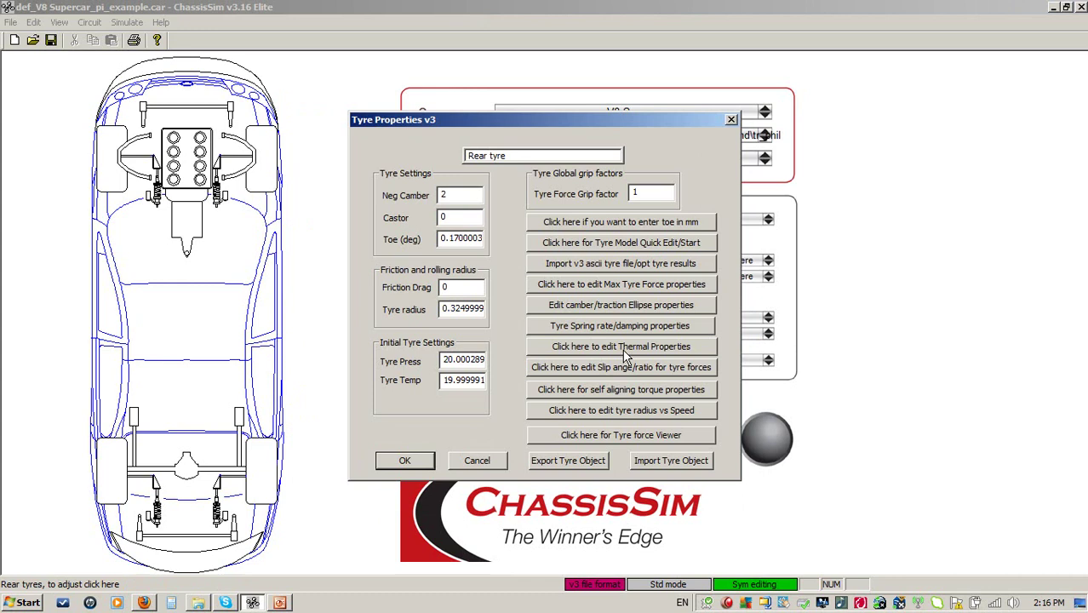
left_click(653, 270)
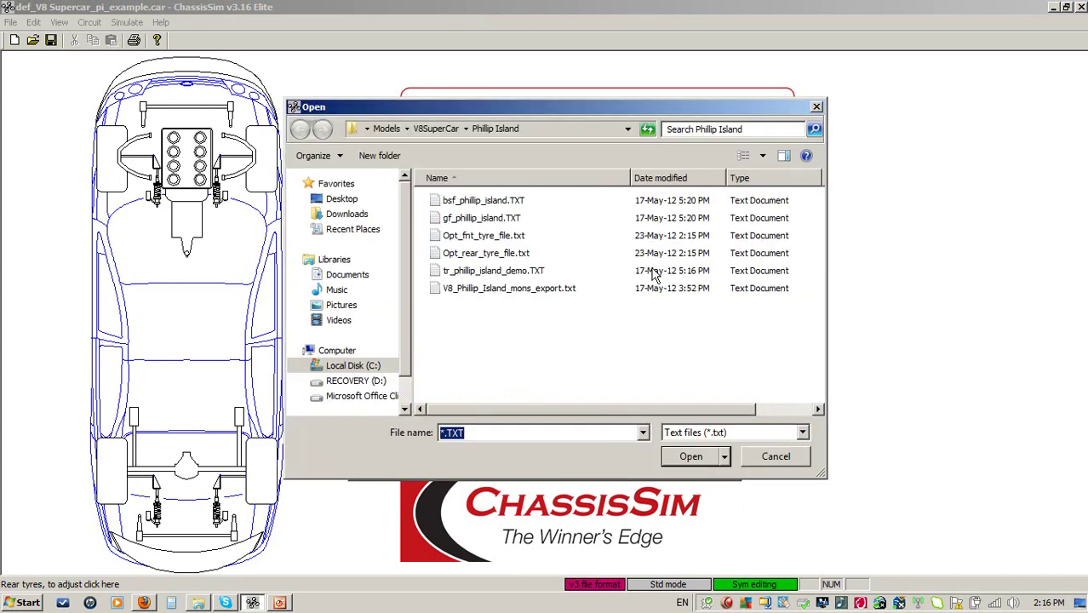
double_click(476, 256)
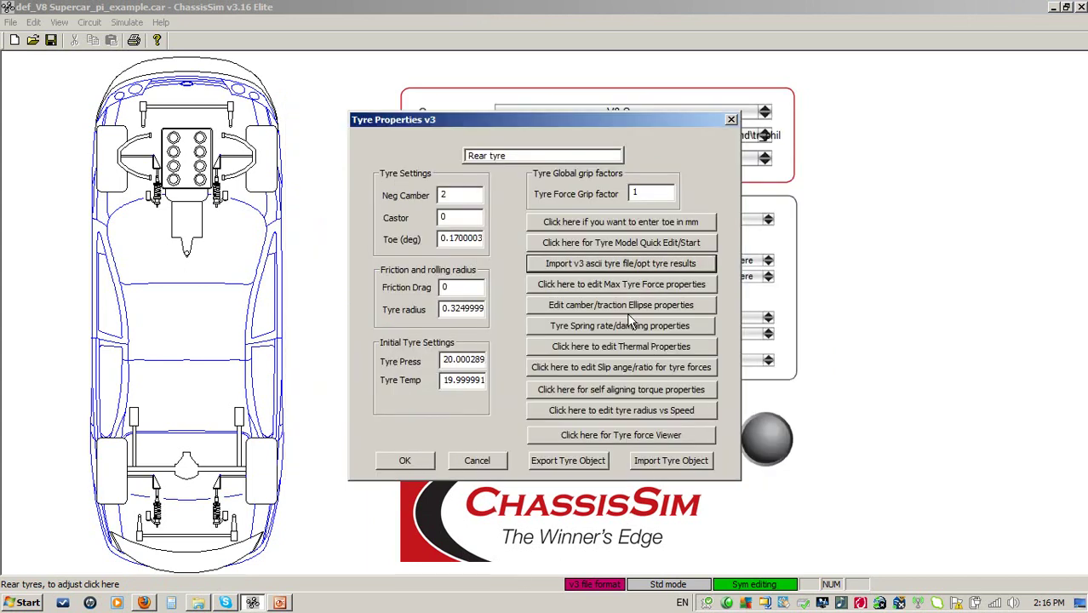
left_click(628, 284)
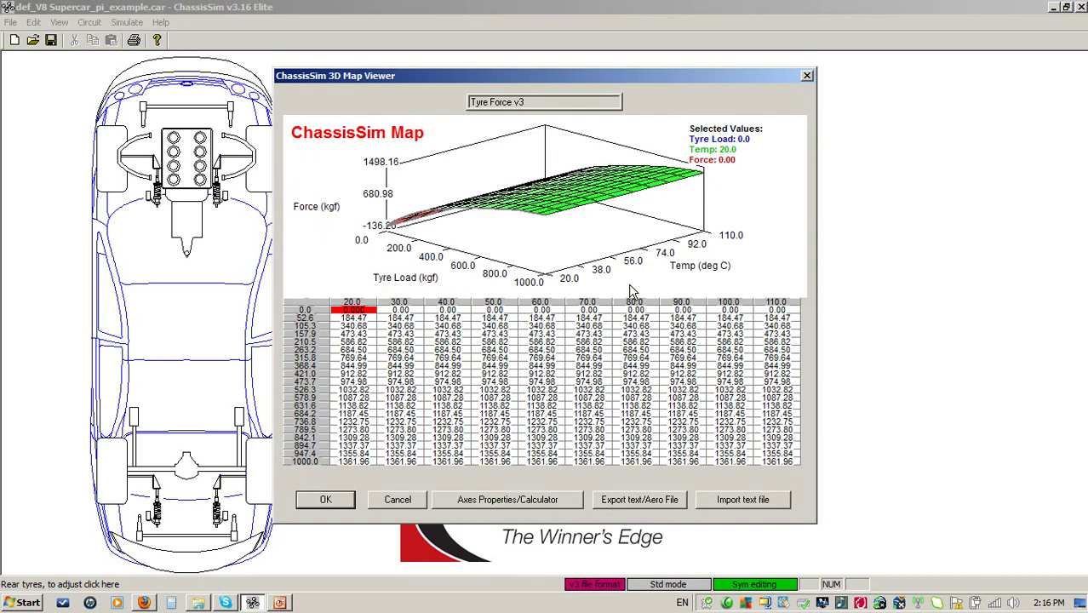
left_click(400, 499)
left_click(468, 465)
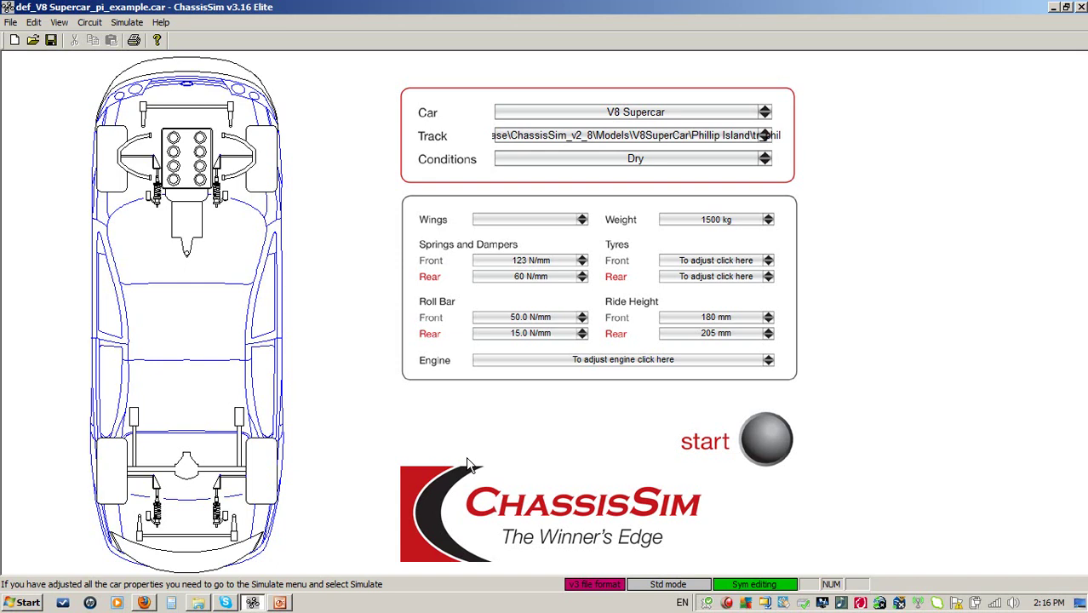
- Switch to PowerPoint and review the Tyre Force Estimation and Tyre Force Modelling Procedure slides
left_click(283, 602)
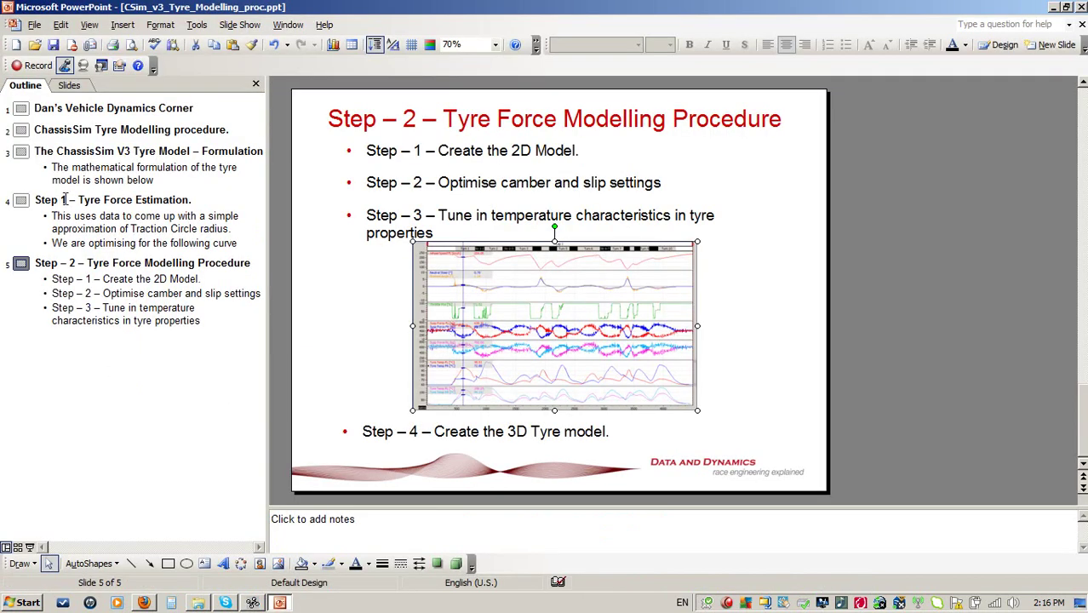
left_click(21, 200)
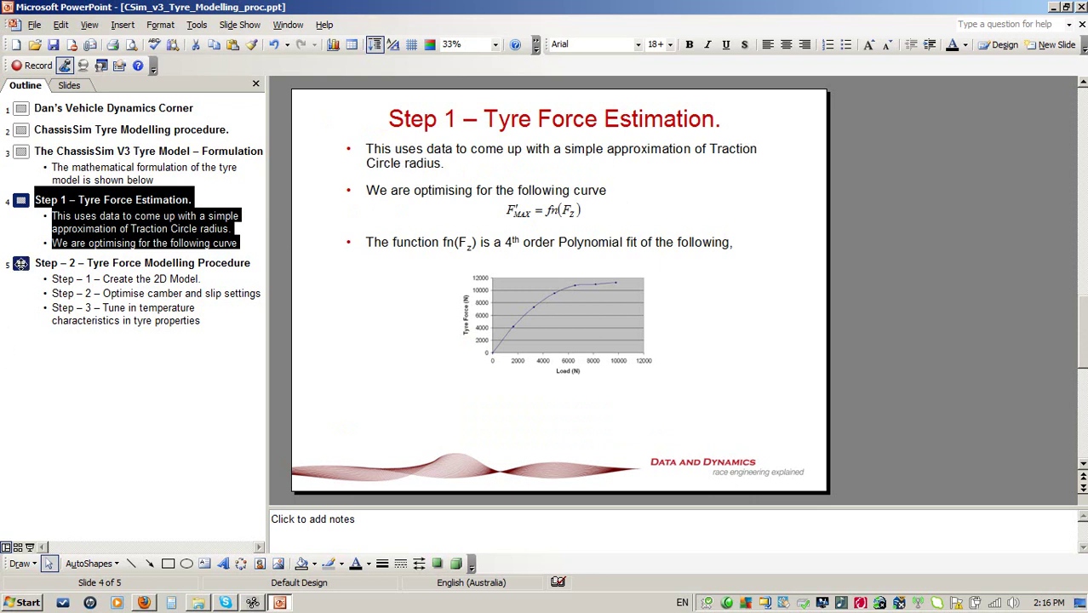
left_click(20, 264)
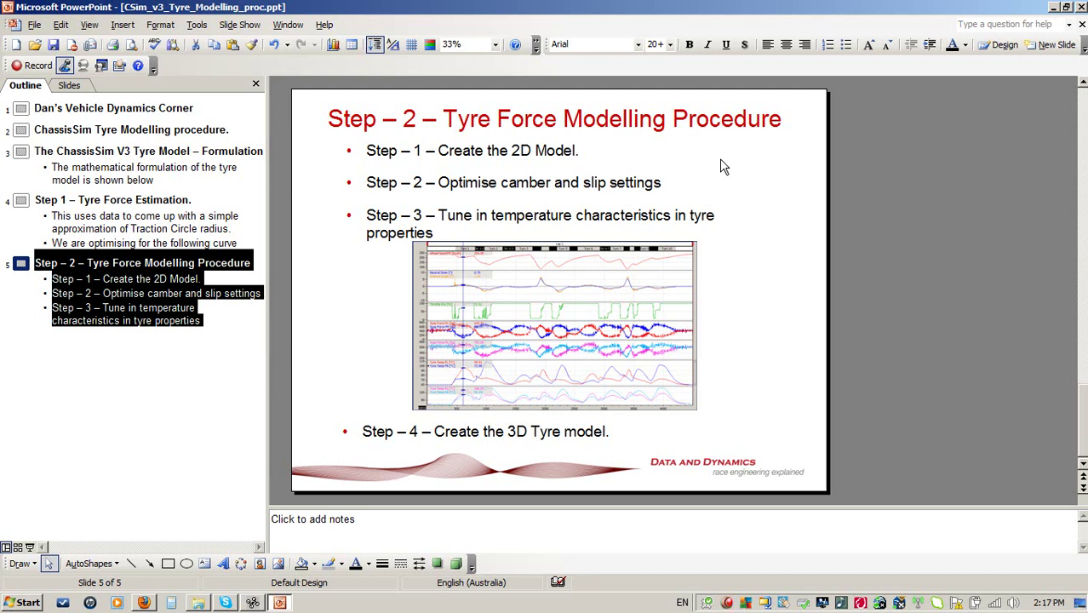
- In ChassisSim's Tyre force Modelling settings, select optimisation of slip angles, lateral camber and longitudinal camber, and cancel the dialog
left_click(252, 602)
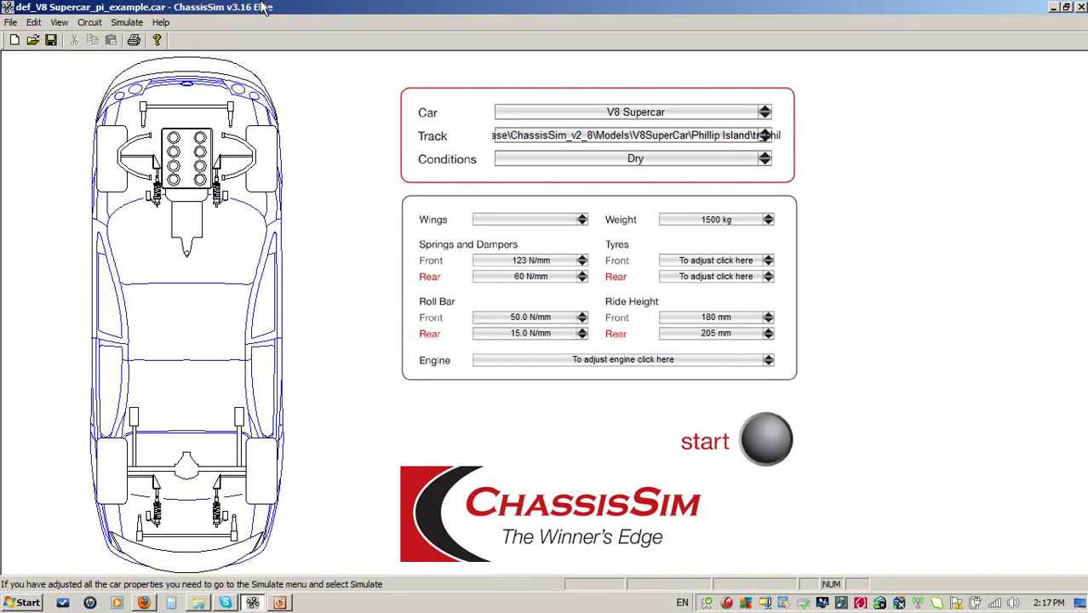
left_click(128, 22)
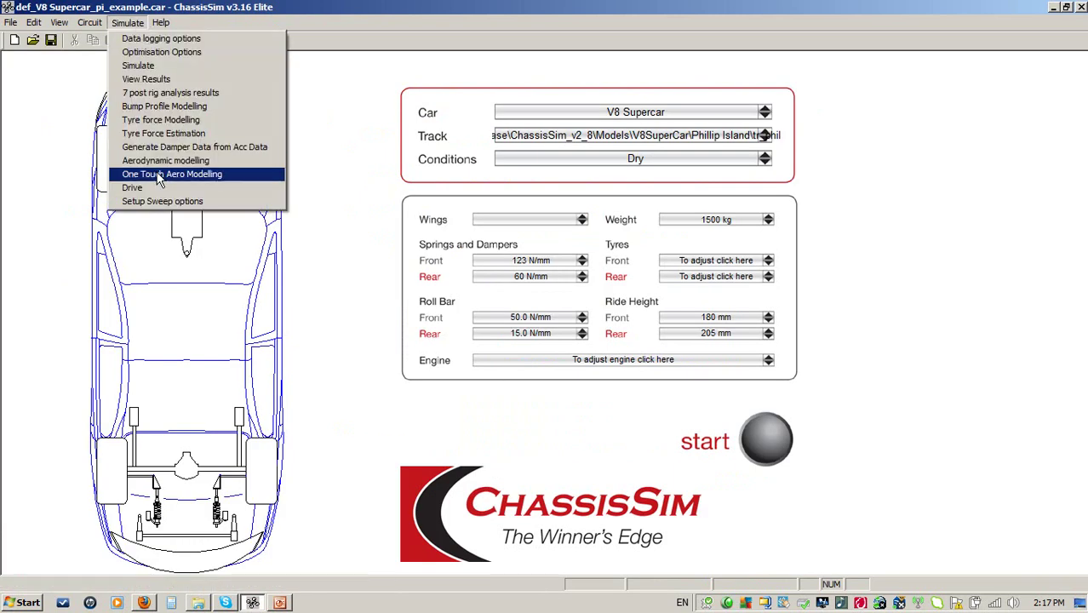
left_click(165, 120)
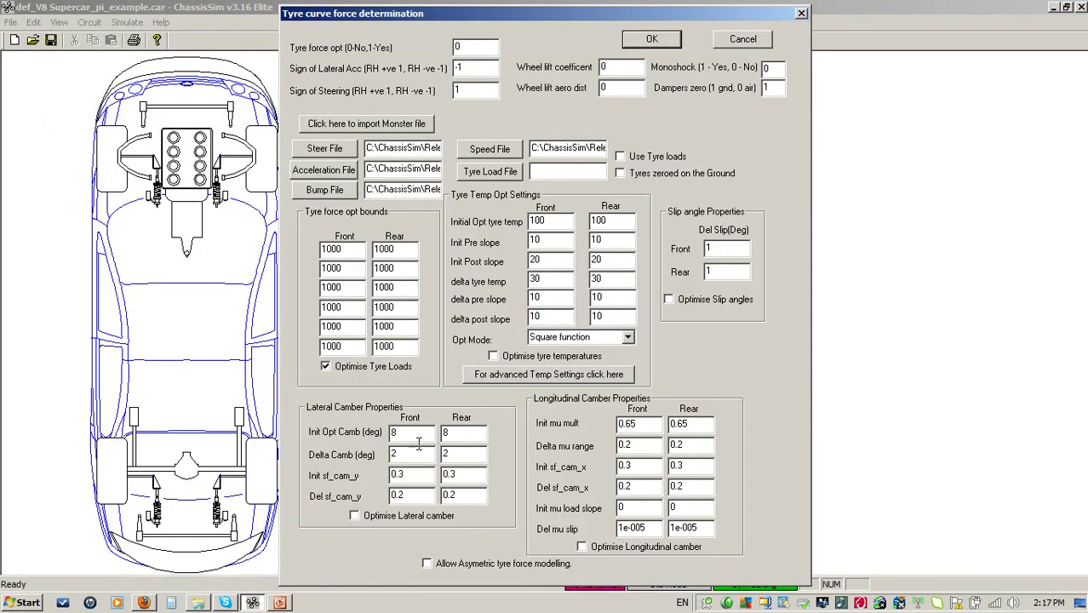
left_click(718, 298)
left_click(387, 519)
left_click(643, 550)
key("Tab")
type("1")
left_click(742, 39)
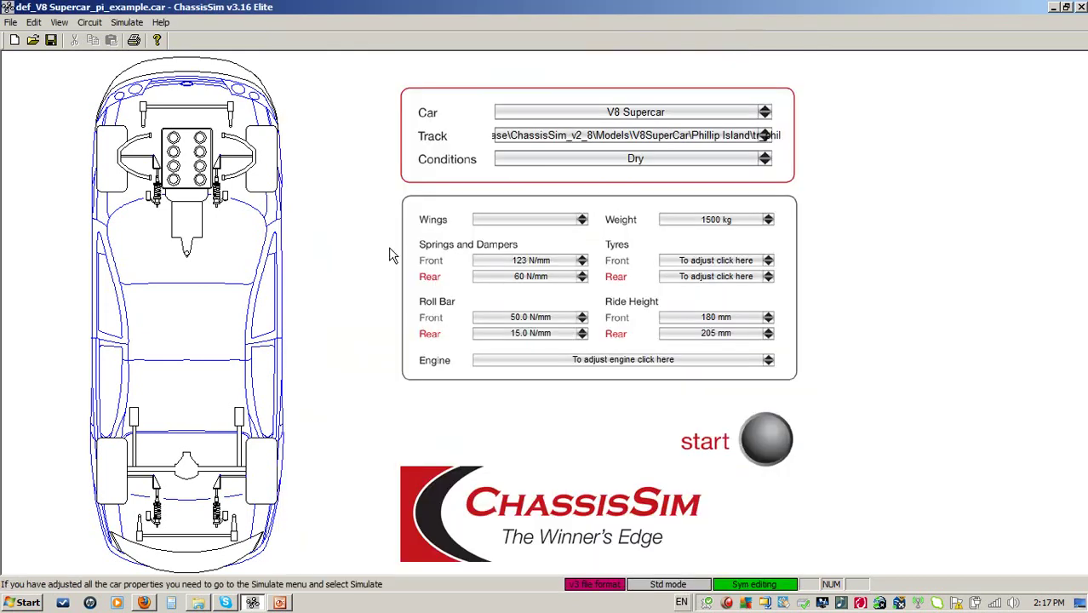
- Check the modelling procedure slide in PowerPoint, and examine the front tyre's Thermal Properties in ChassisSim, cancelling without changes
left_click(279, 602)
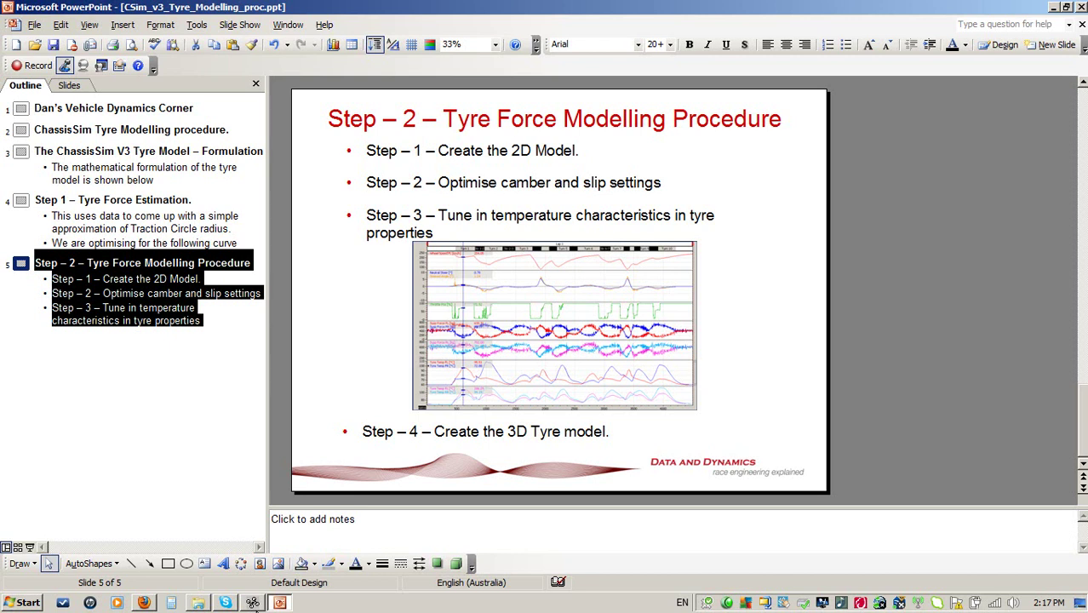
left_click(255, 600)
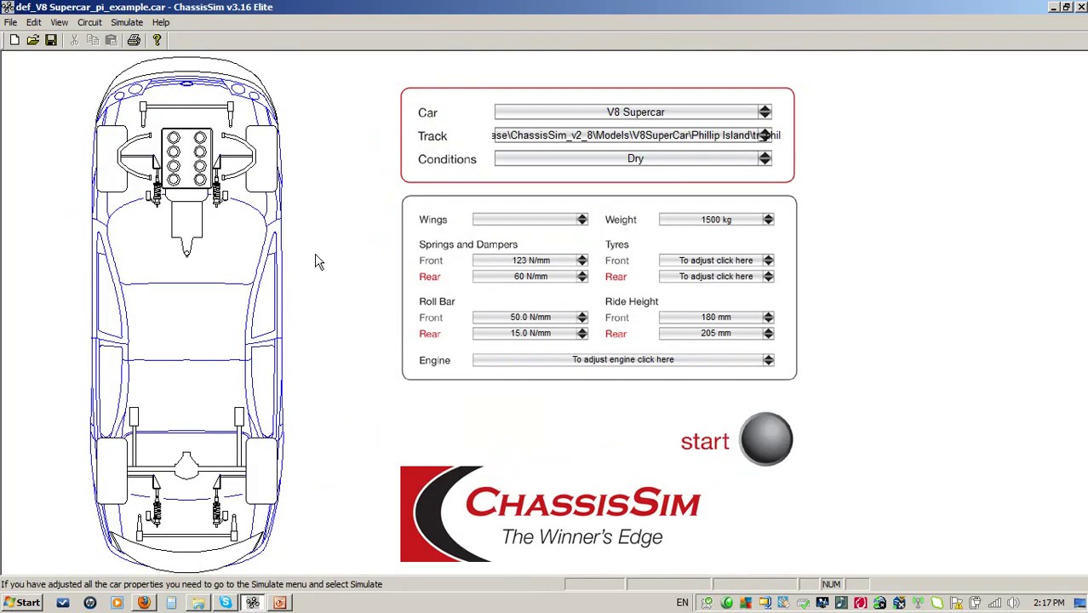
left_click(270, 179)
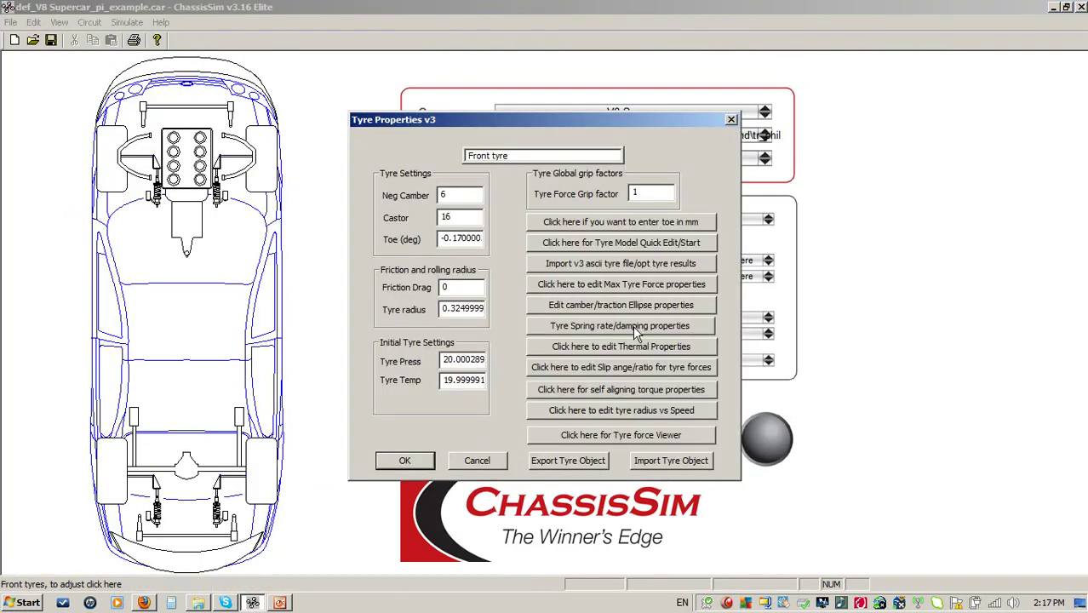
left_click(645, 345)
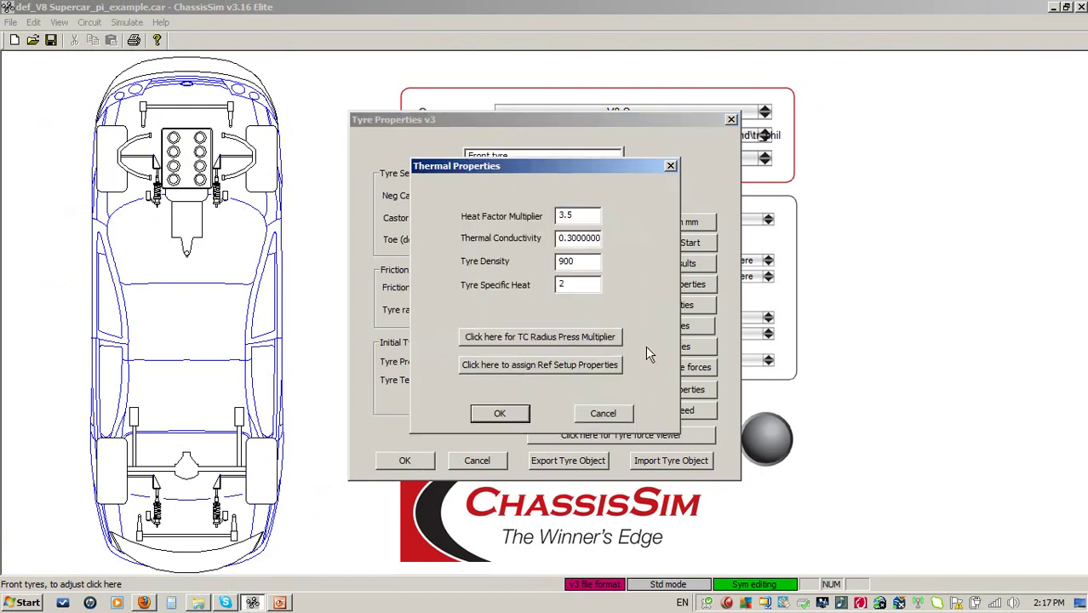
left_click_drag(587, 216, 549, 251)
left_click(579, 238)
type("0.3000000")
left_click(602, 413)
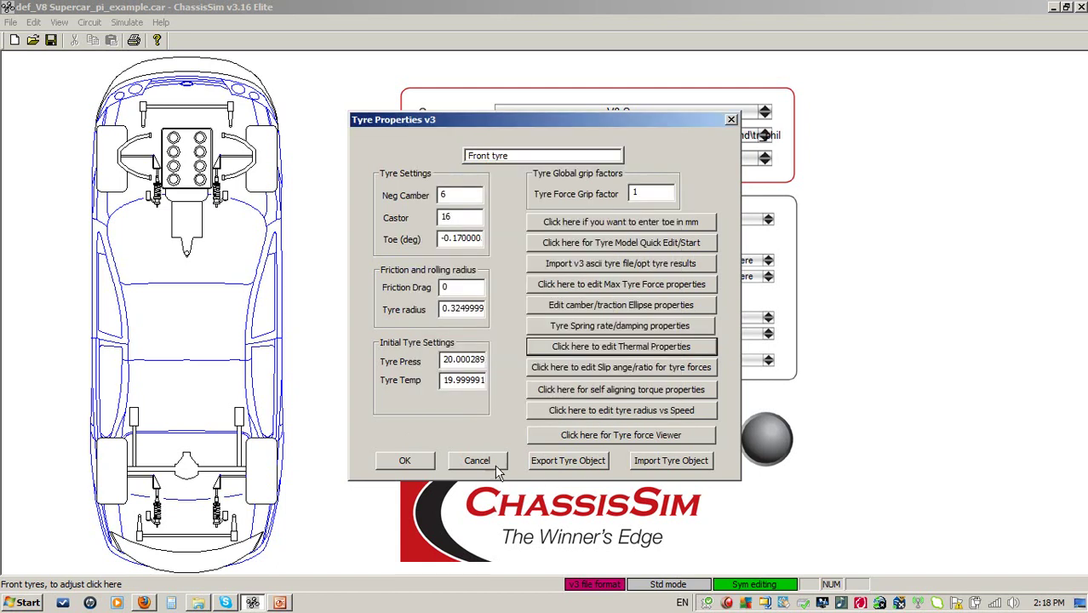
left_click(479, 460)
- Enable Optimise tyre temperatures in the Tyre force Modelling settings, and cancel the dialog
left_click(127, 22)
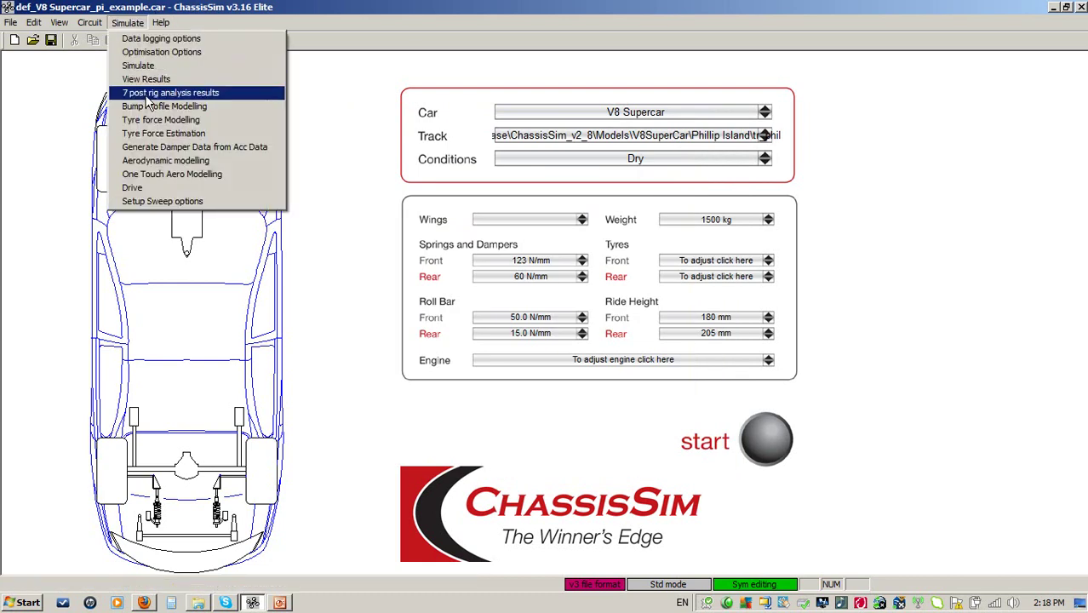
left_click(176, 121)
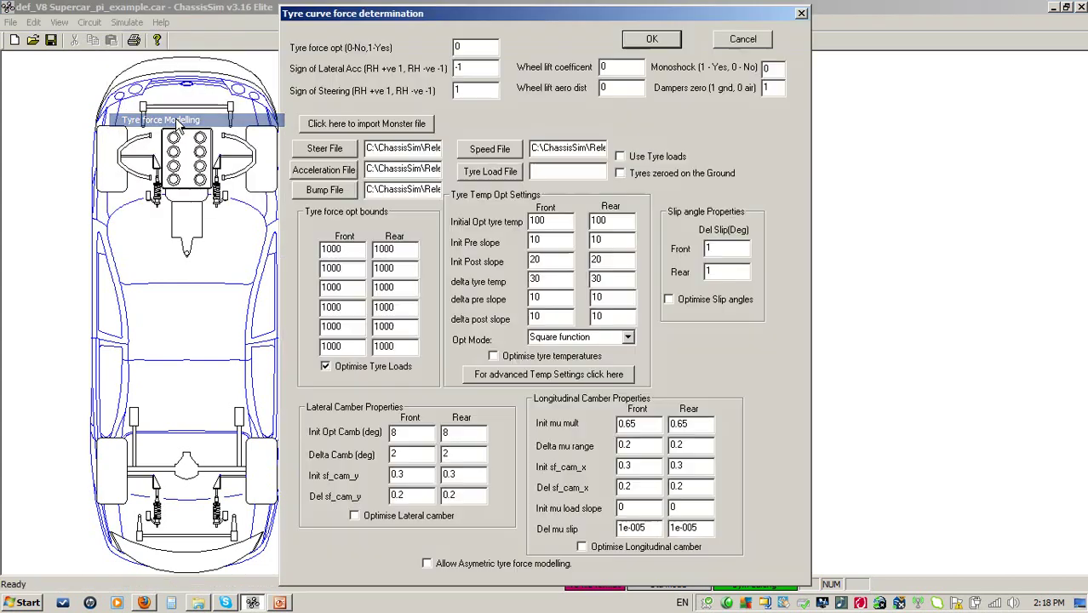
left_click(550, 358)
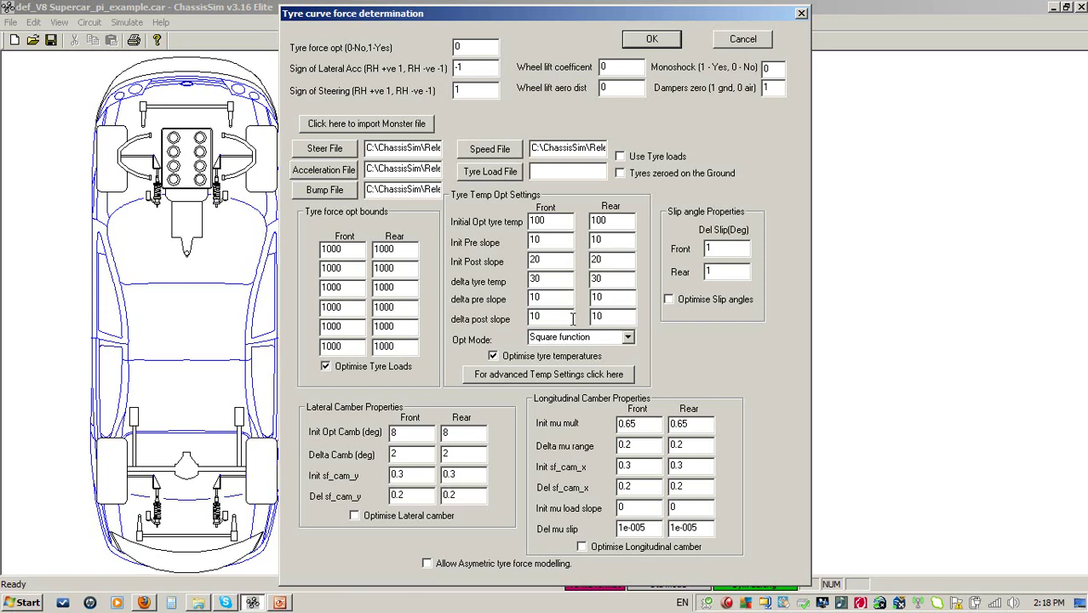
left_click(734, 40)
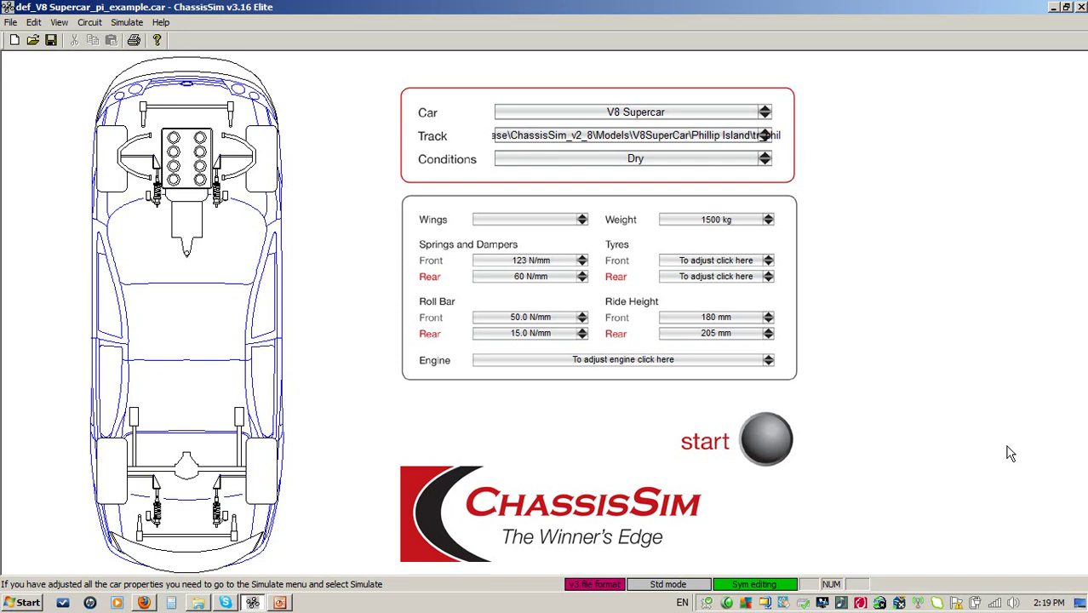
- Examine the front tyre's Quick Start/Edit settings and its traction circle radius versus load curve, cancelling every dialog
left_click(715, 260)
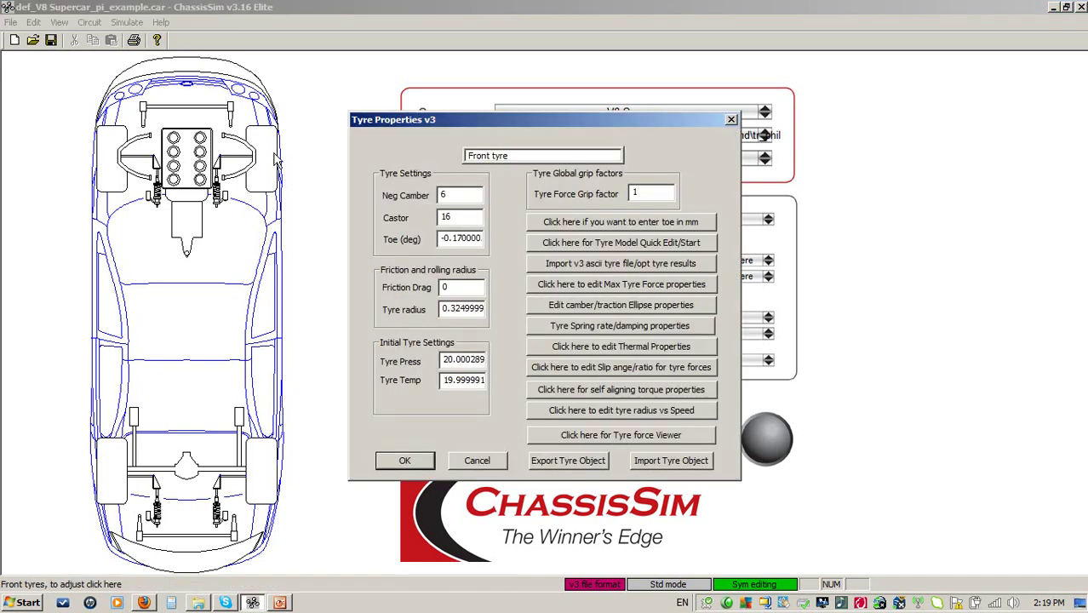
left_click(677, 244)
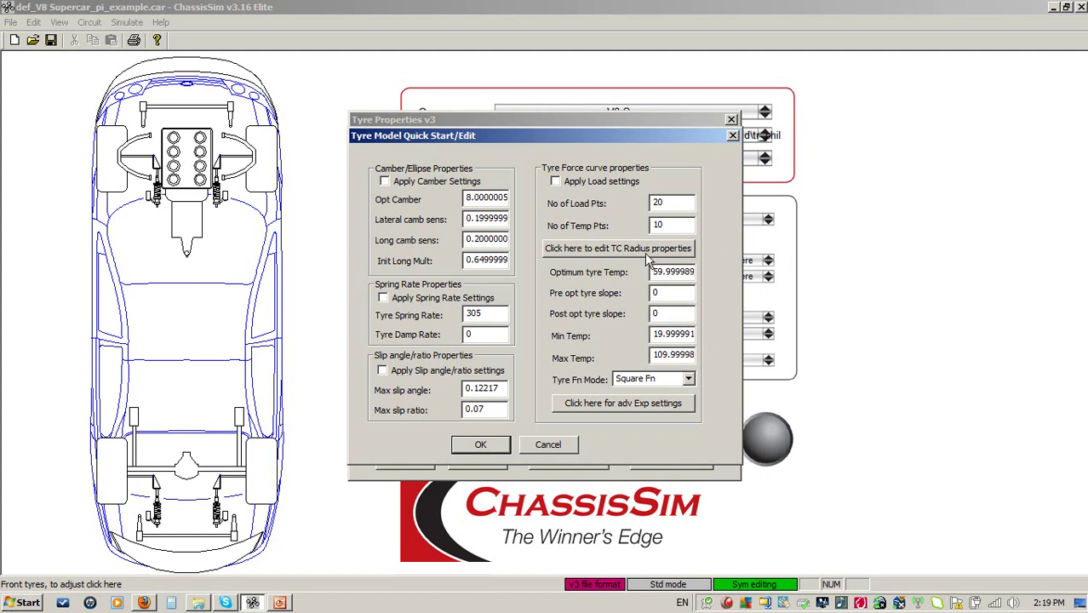
left_click(634, 249)
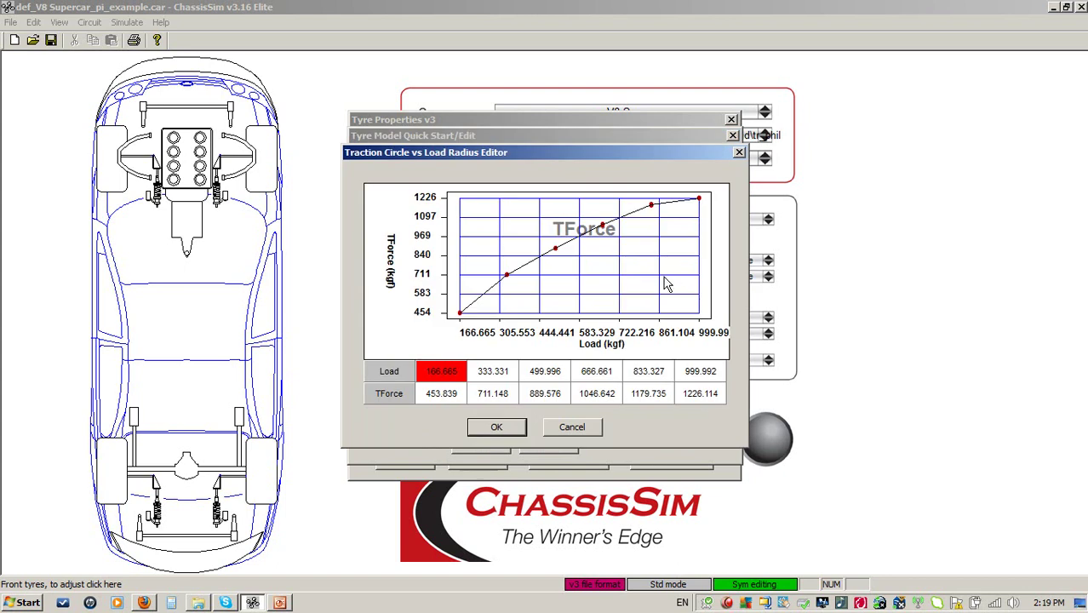
left_click(573, 425)
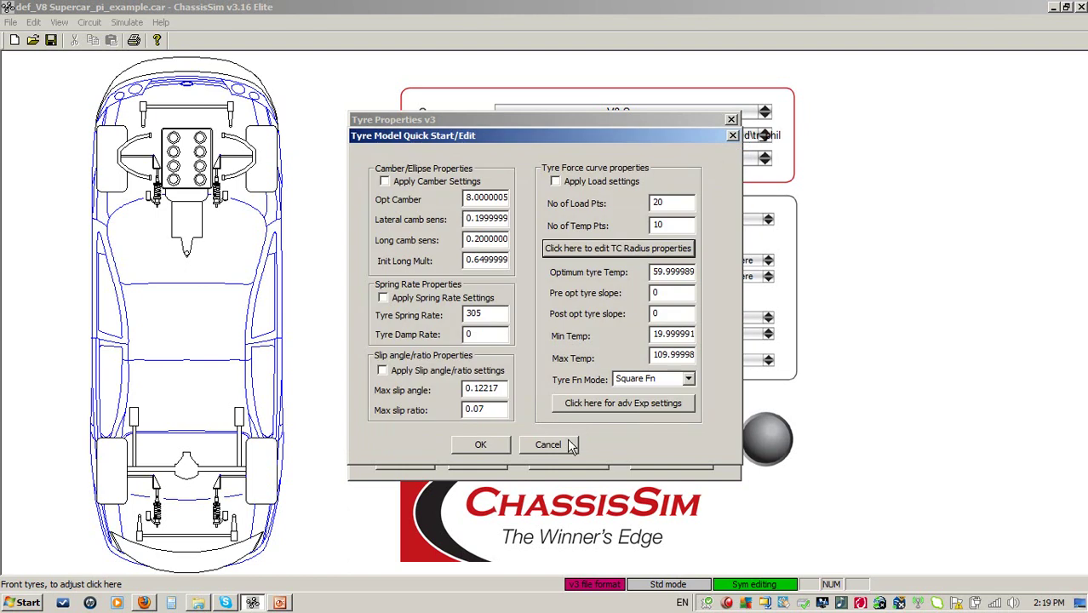
left_click(573, 445)
left_click(464, 465)
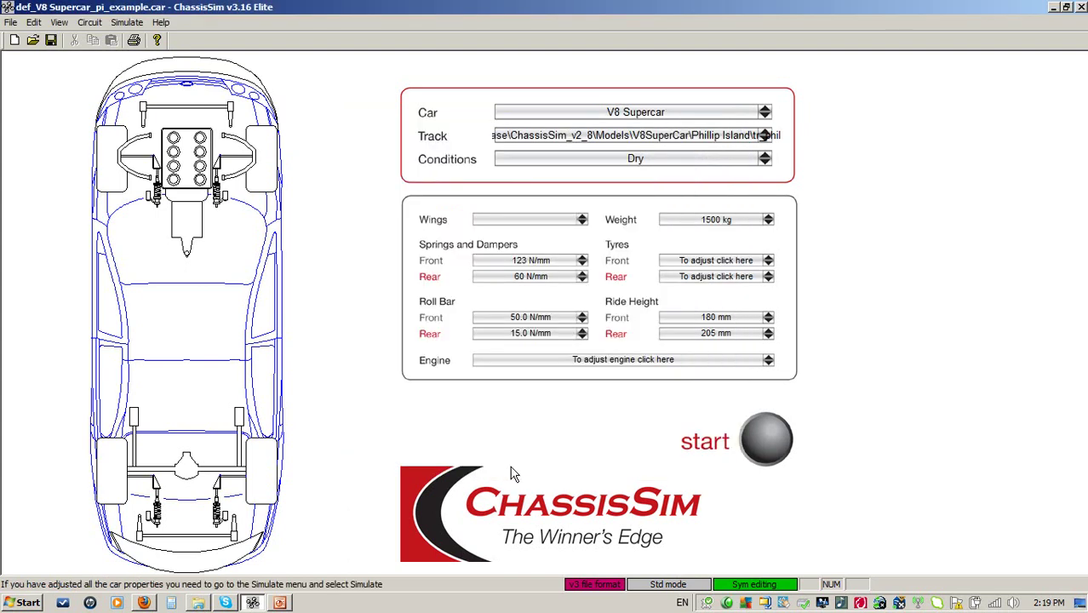